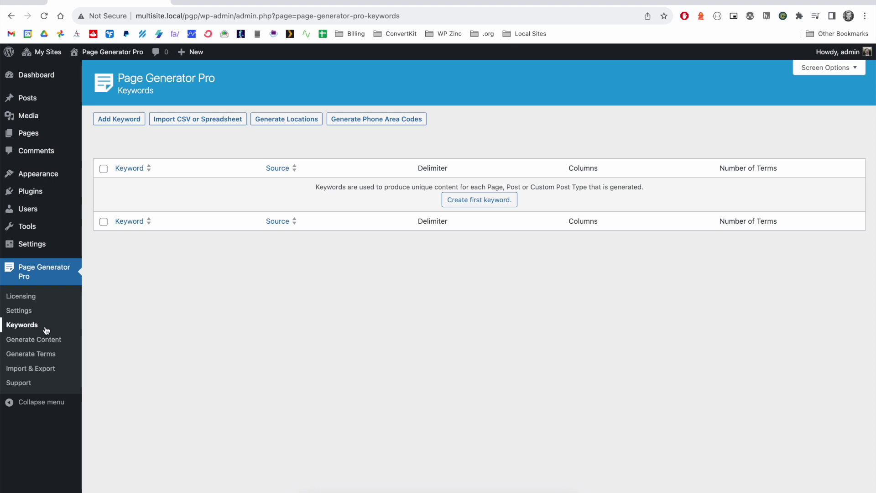
Name the new keyword 'location'
{"action": "left_click", "coordinate": [292, 120]}
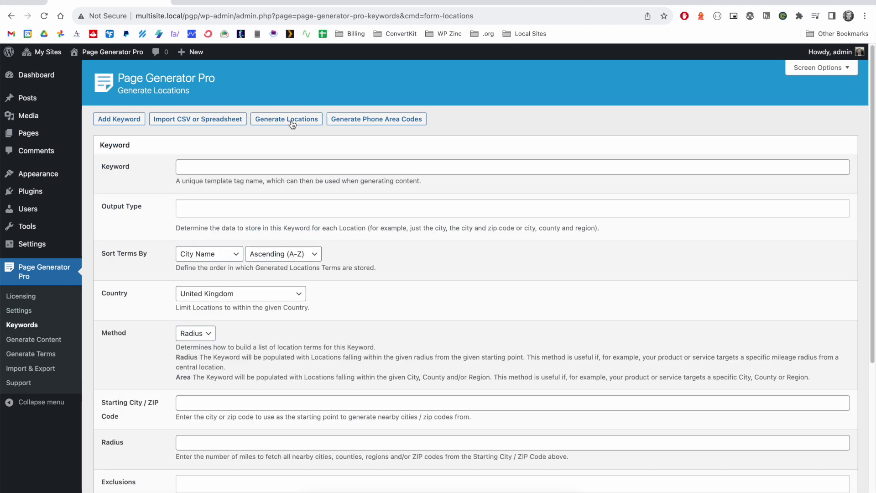
{"action": "left_click", "coordinate": [477, 168]}
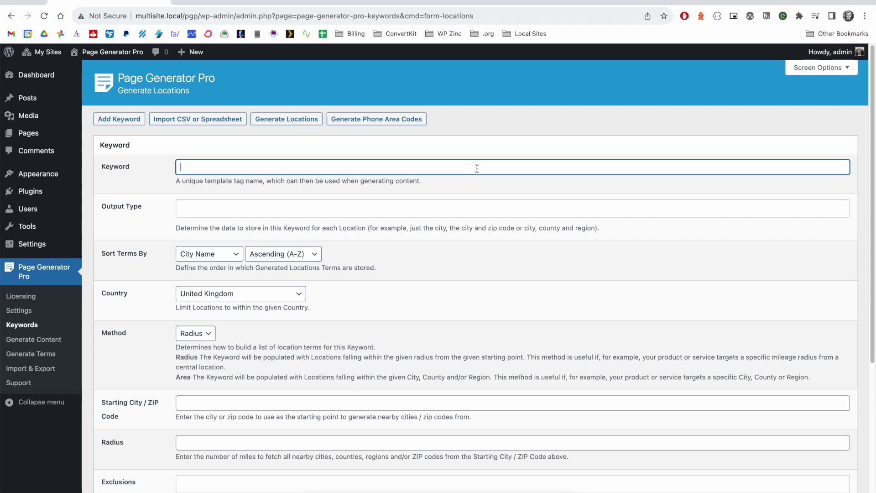
{"action": "type", "text": "locatio"}
Set Output Type to City, City: Latitude, City: Longitude and County
{"action": "scroll", "coordinate": [212, 170], "scroll_direction": "down", "scroll_amount": 2}
{"action": "left_click", "coordinate": [212, 170]}
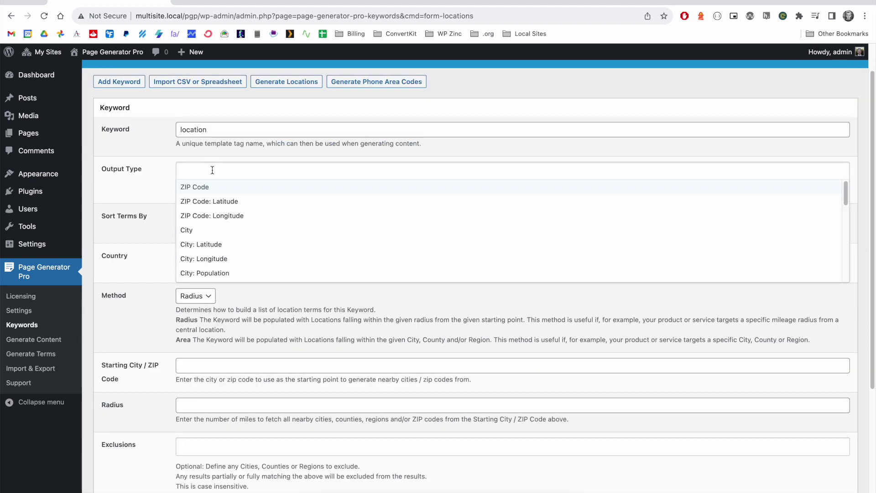
{"action": "left_click", "coordinate": [215, 232]}
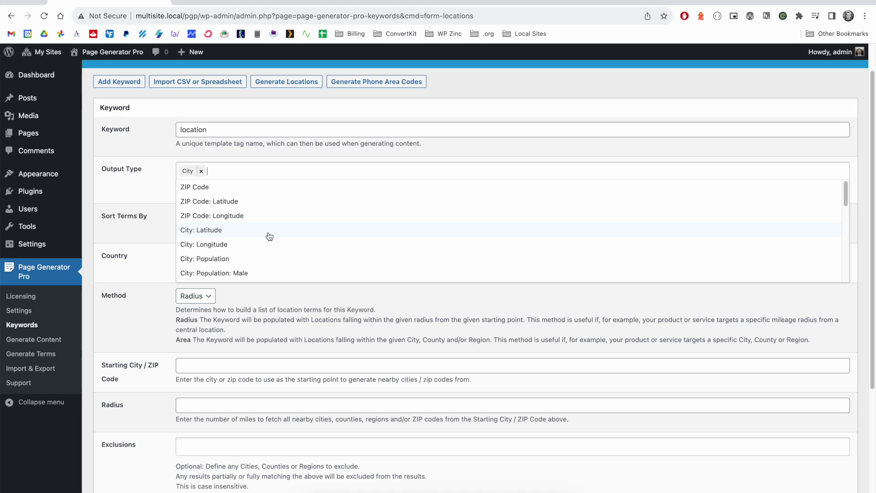
{"action": "left_click", "coordinate": [217, 233]}
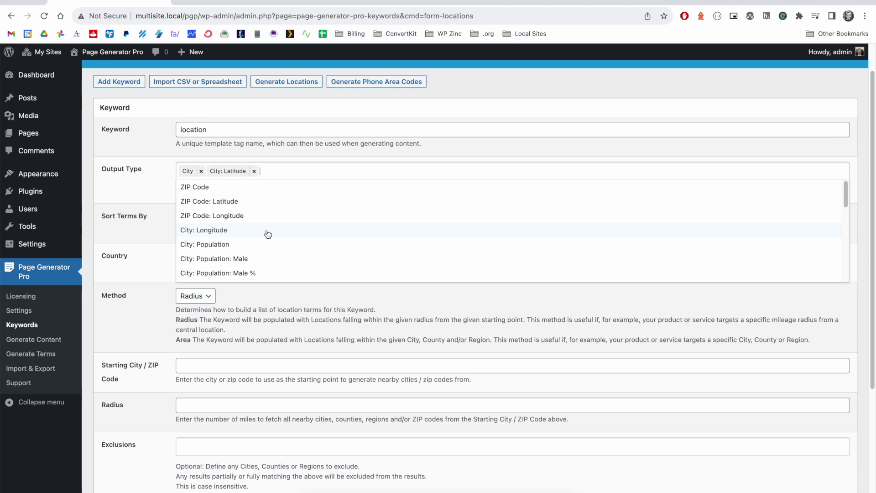
{"action": "left_click", "coordinate": [218, 232]}
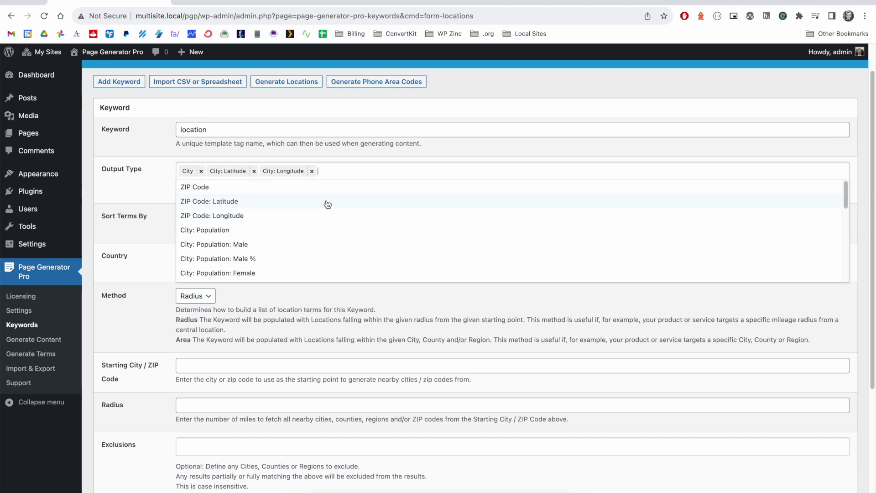
{"action": "left_click_drag", "start_coordinate": [845, 195], "coordinate": [845, 256]}
{"action": "left_click", "coordinate": [201, 208]}
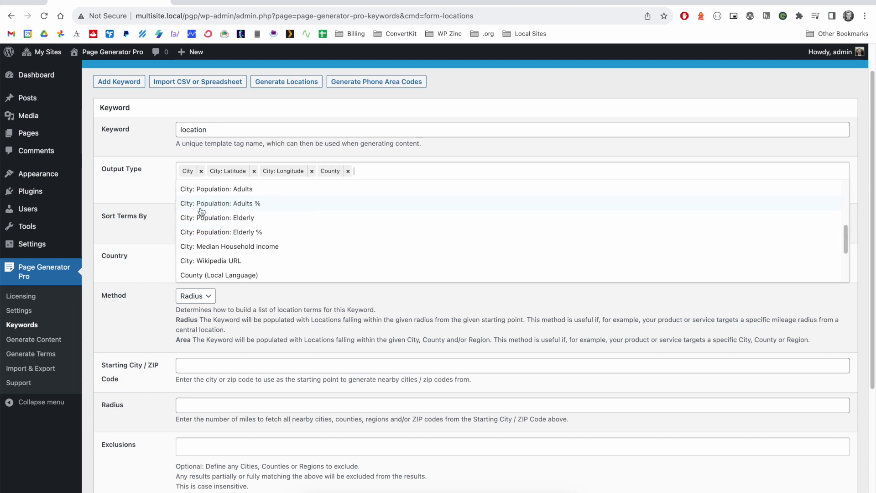
{"action": "left_click", "coordinate": [407, 298]}
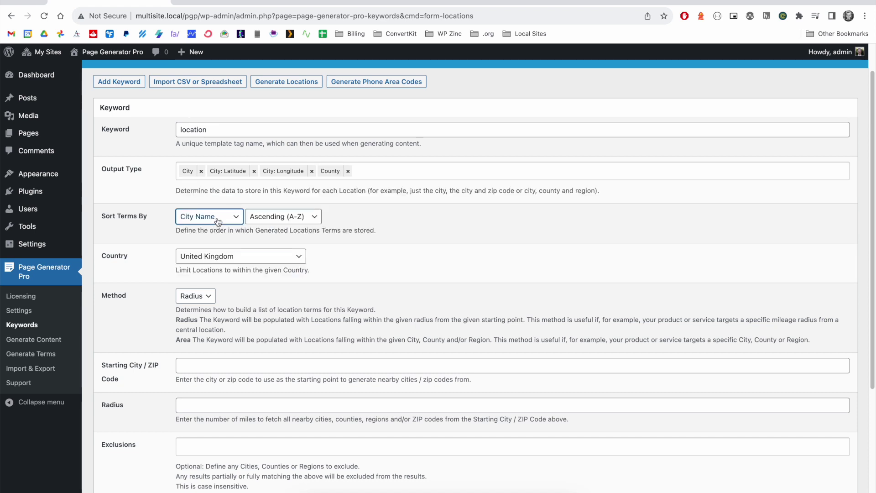
Keep the terms sorted by City Name in Ascending (A-Z) order
{"action": "left_click", "coordinate": [218, 222]}
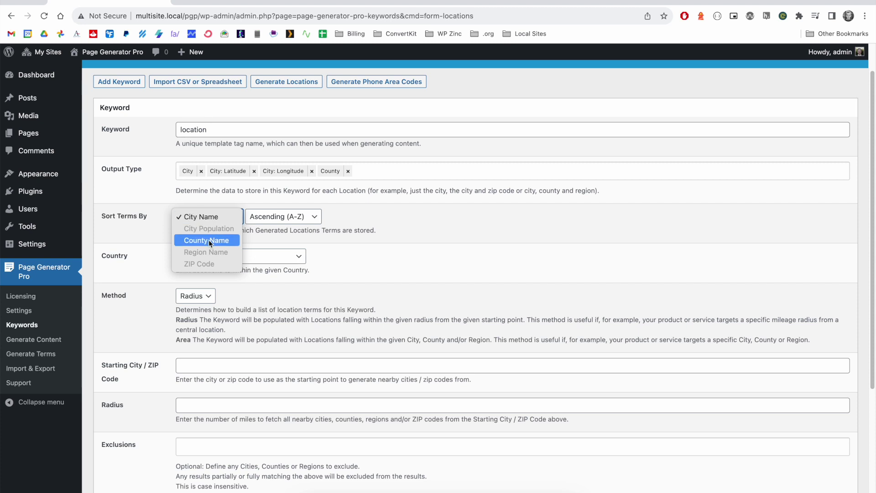
{"action": "left_click", "coordinate": [202, 220]}
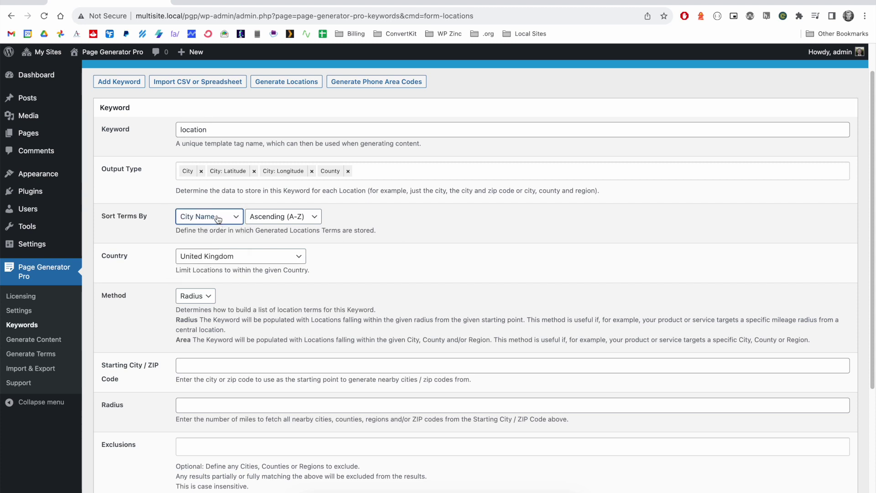
{"action": "left_click", "coordinate": [285, 216]}
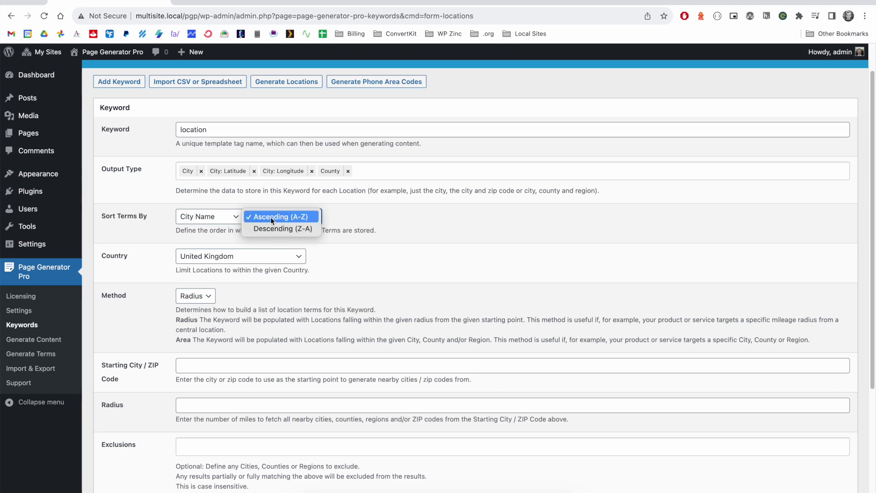
{"action": "left_click", "coordinate": [262, 215]}
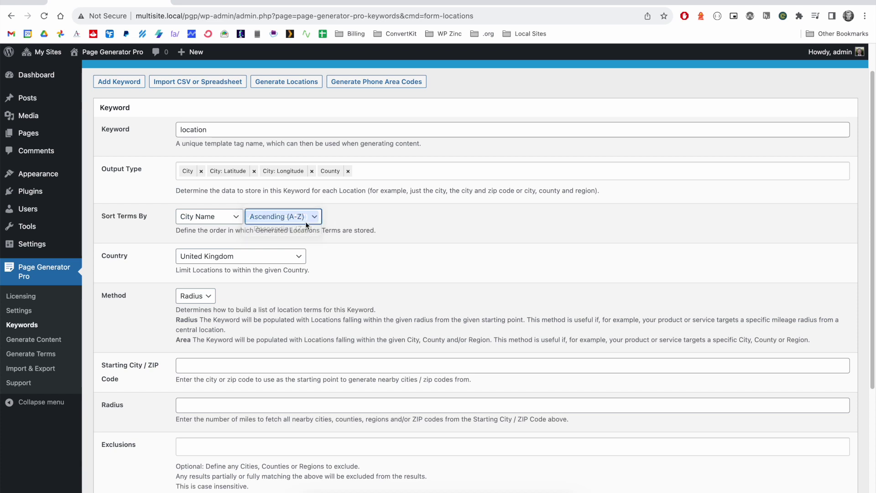
{"action": "key", "text": "Tab"}
{"action": "scroll", "coordinate": [263, 238], "scroll_direction": "down", "scroll_amount": 1}
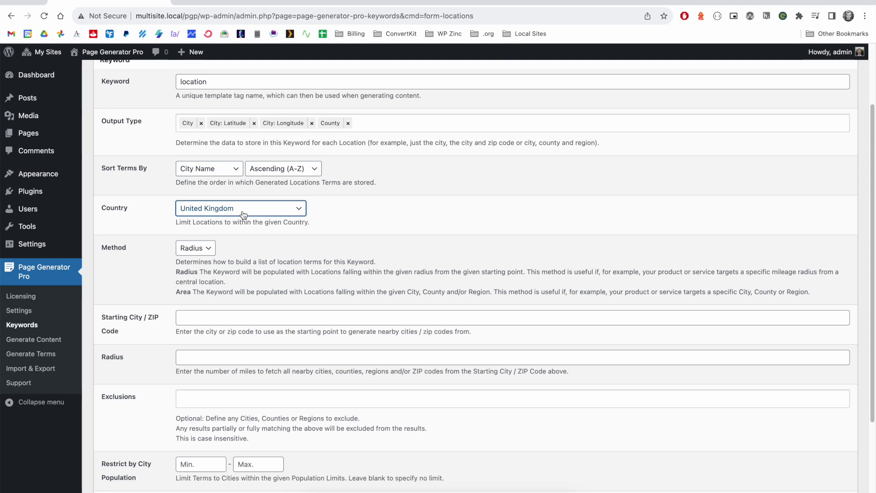
Generate the keyword from starting postcode B1 2JB with a 20-mile radius
{"action": "scroll", "coordinate": [245, 229], "scroll_direction": "down", "scroll_amount": 1}
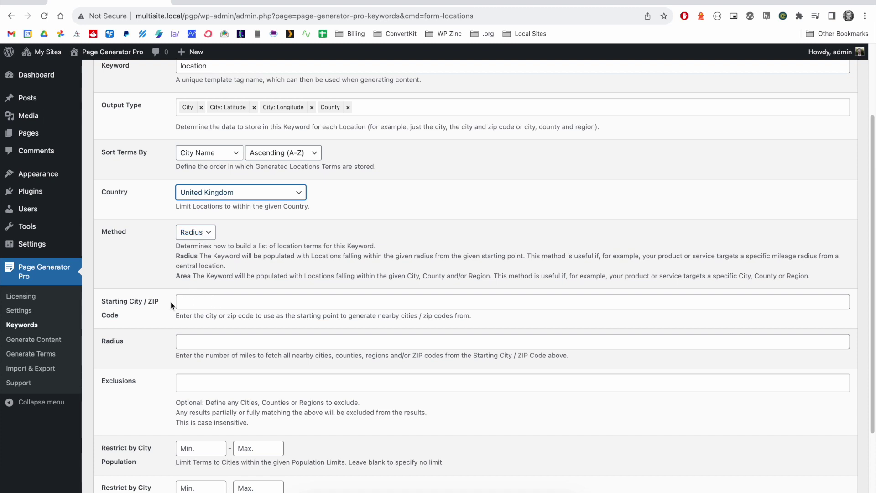
{"action": "left_click", "coordinate": [189, 302]}
{"action": "type", "text": "B1 2JB"}
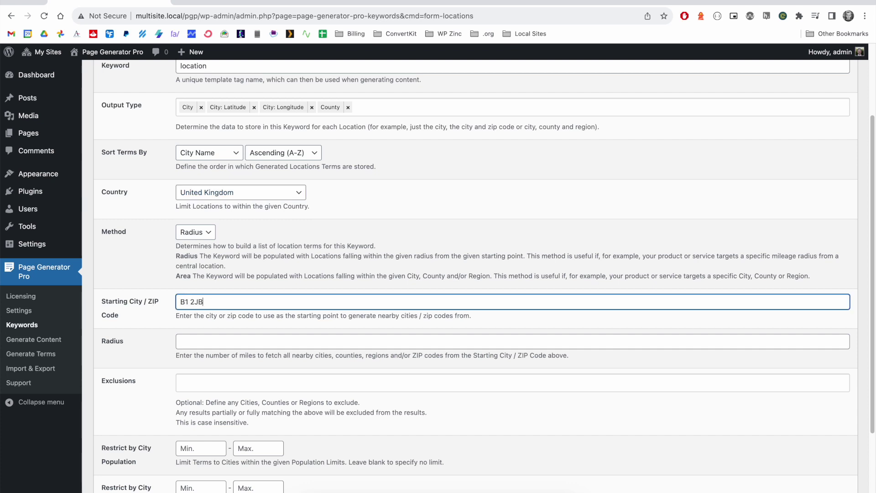
{"action": "scroll", "coordinate": [212, 309], "scroll_direction": "down", "scroll_amount": 1}
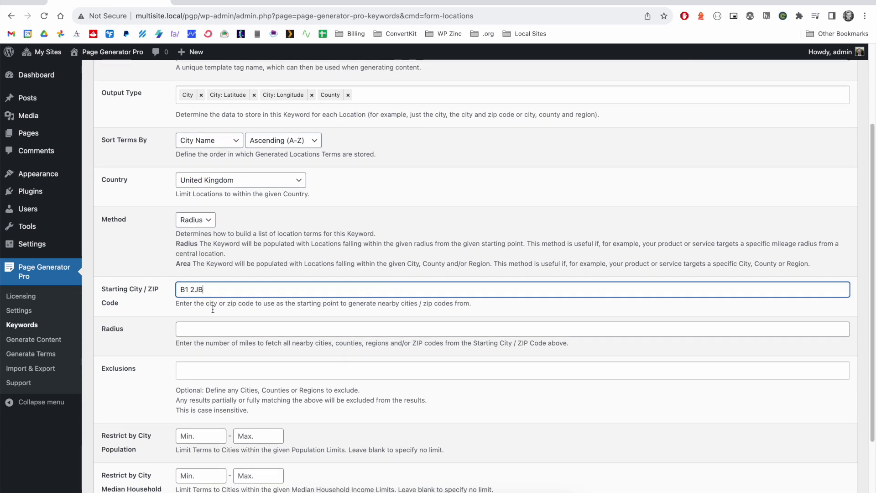
{"action": "left_click", "coordinate": [206, 324]}
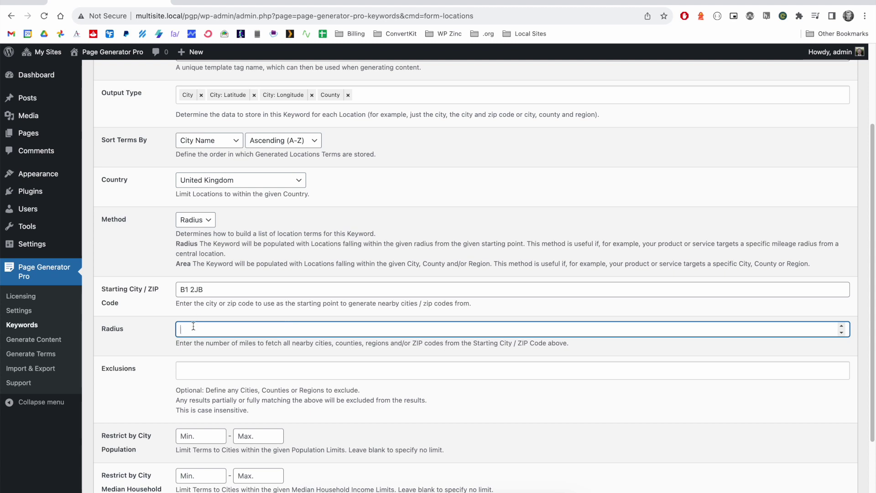
{"action": "type", "text": "20"}
{"action": "scroll", "coordinate": [257, 325], "scroll_direction": "down", "scroll_amount": 2}
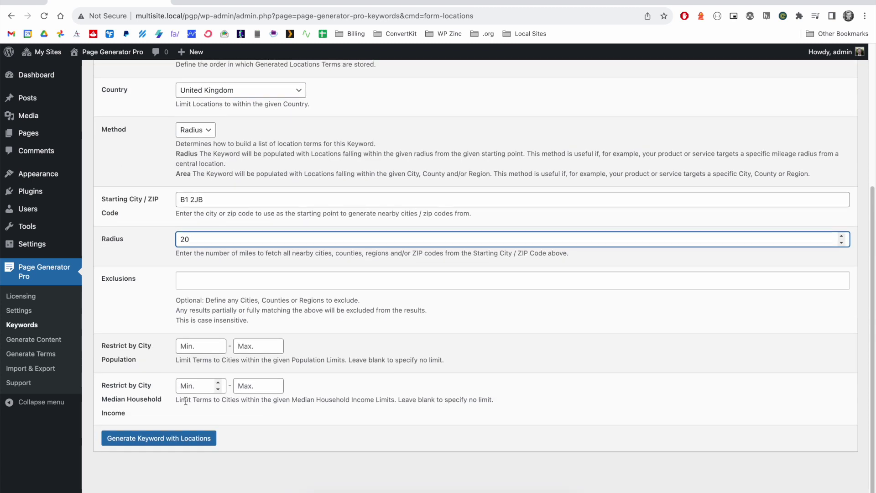
{"action": "left_click", "coordinate": [179, 440]}
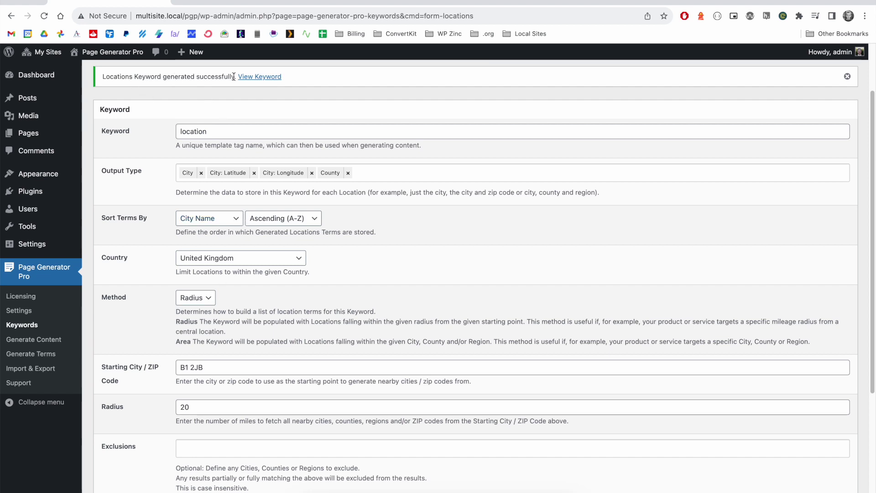
View the generated keyword and scroll its 853 terms to the last lines
{"action": "left_click", "coordinate": [260, 77]}
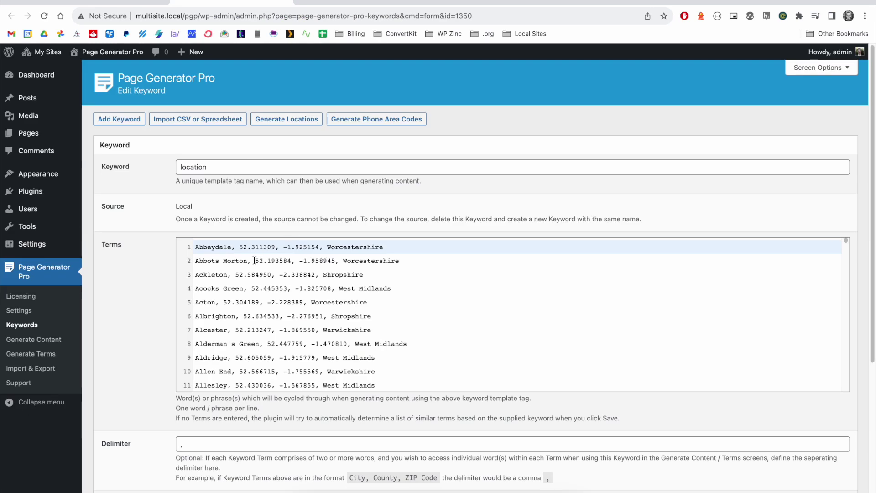
{"action": "scroll", "coordinate": [442, 293], "scroll_direction": "down", "scroll_amount": 1}
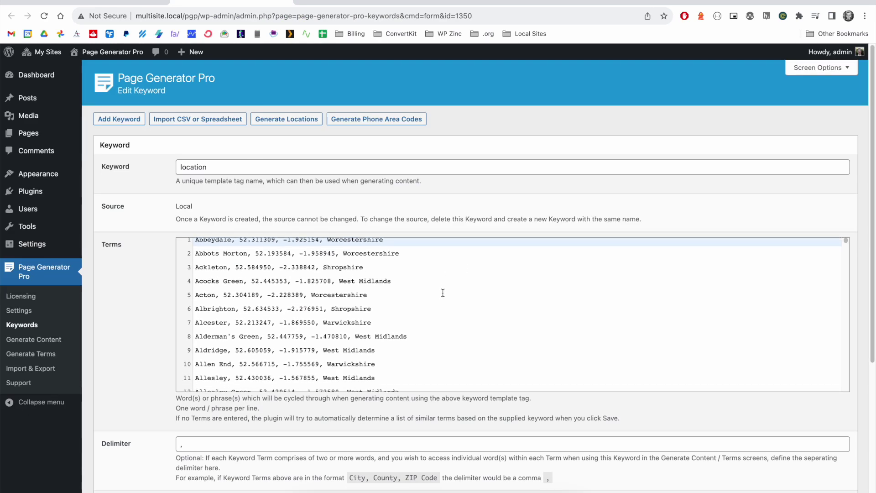
{"action": "scroll", "coordinate": [442, 292], "scroll_direction": "down", "scroll_amount": 10}
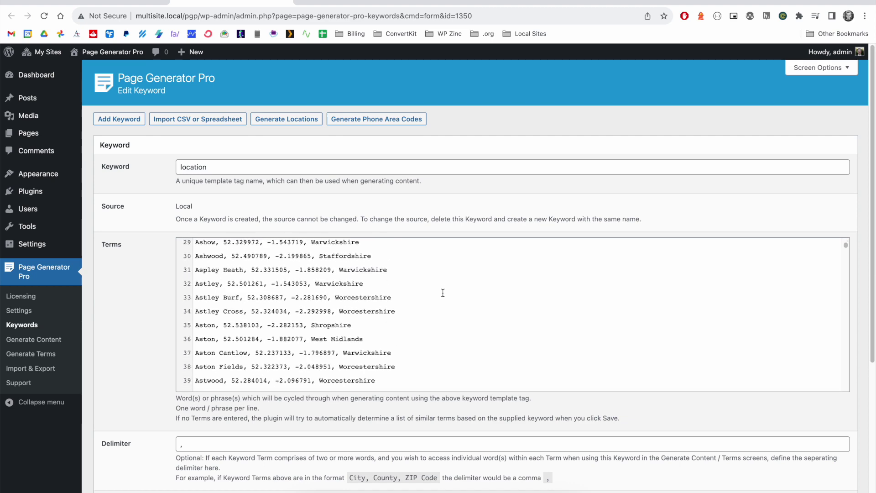
{"action": "scroll", "coordinate": [443, 293], "scroll_direction": "down", "scroll_amount": 6}
{"action": "left_click_drag", "start_coordinate": [847, 248], "coordinate": [848, 416]}
{"action": "scroll", "coordinate": [208, 440], "scroll_direction": "down", "scroll_amount": 2}
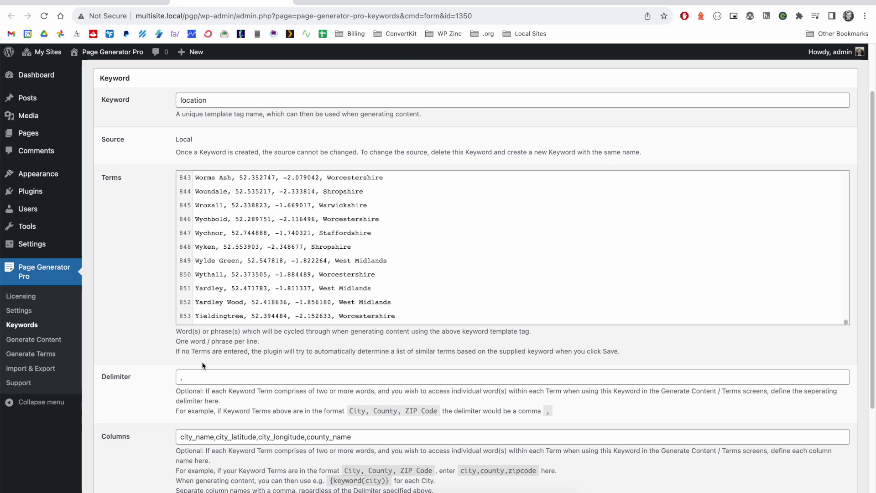
{"action": "mouse_move", "coordinate": [196, 316]}
{"action": "left_mouse_down"}
{"action": "mouse_move", "coordinate": [402, 313]}
{"action": "mouse_move", "coordinate": [365, 303]}
{"action": "mouse_move", "coordinate": [196, 305]}
{"action": "mouse_move", "coordinate": [196, 314]}
{"action": "left_mouse_up"}
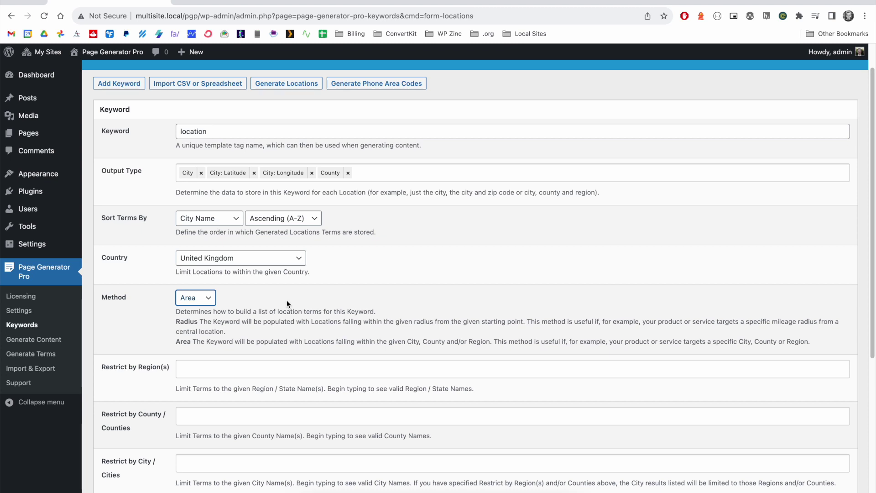
Restrict locations to the West Midlands, England county and generate the keyword
{"action": "scroll", "coordinate": [239, 327], "scroll_direction": "down", "scroll_amount": 1}
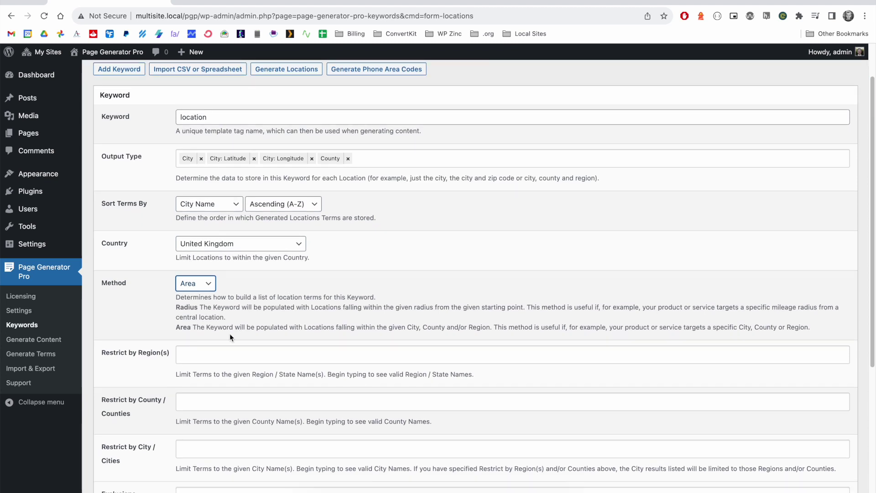
{"action": "left_click", "coordinate": [206, 401]}
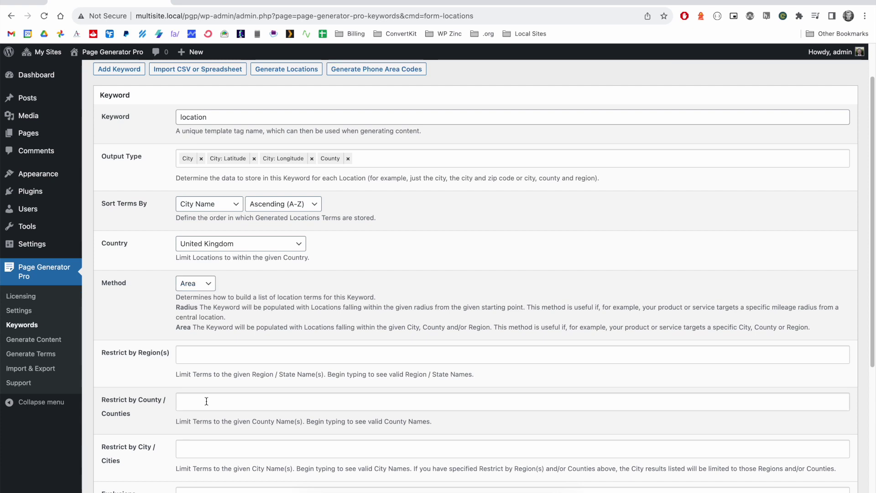
{"action": "type", "text": "west midlands"}
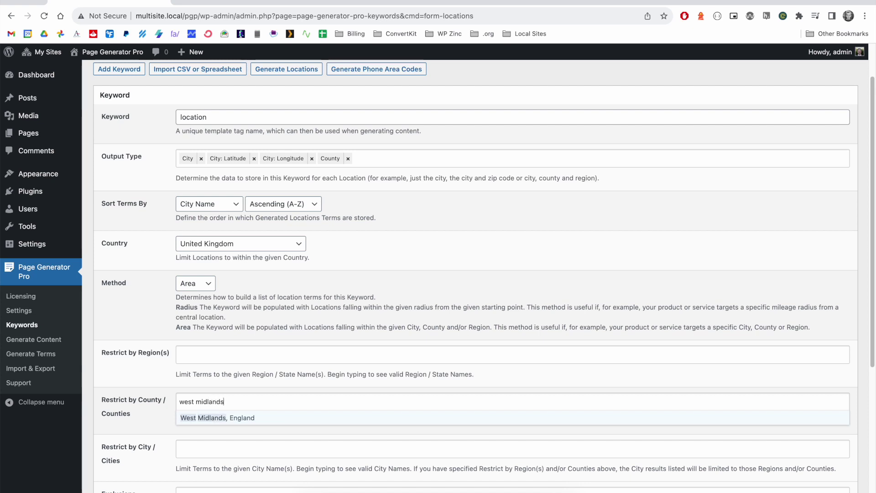
{"action": "left_click", "coordinate": [207, 418]}
{"action": "scroll", "coordinate": [229, 423], "scroll_direction": "down", "scroll_amount": 5}
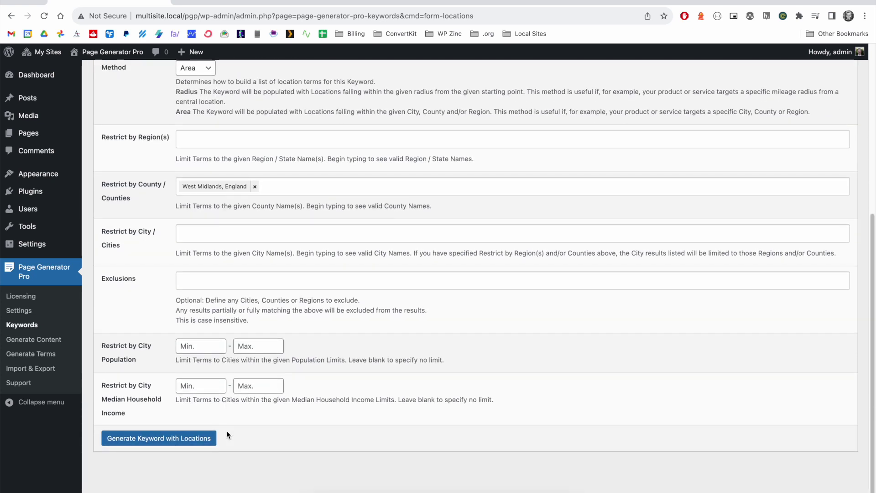
{"action": "left_click", "coordinate": [161, 439]}
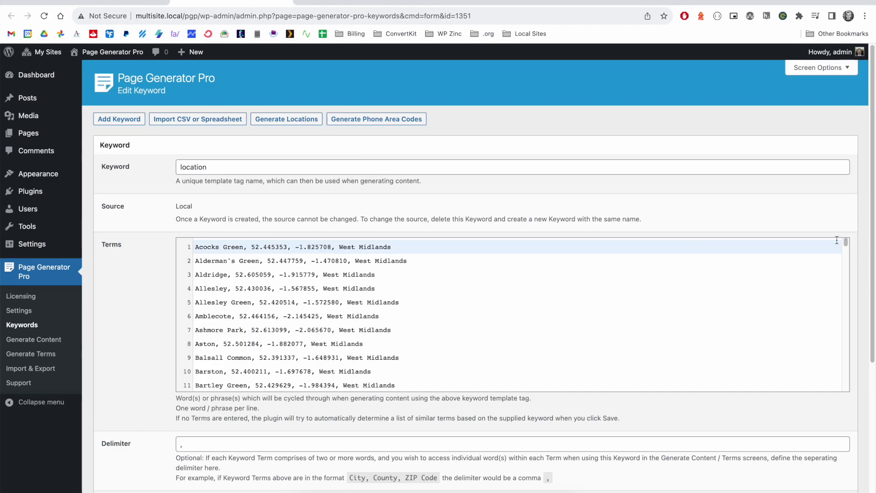
Add Devon, England and West Dunbartonshire, Scotland to the county restriction and regenerate
{"action": "left_click_drag", "start_coordinate": [844, 240], "coordinate": [843, 387]}
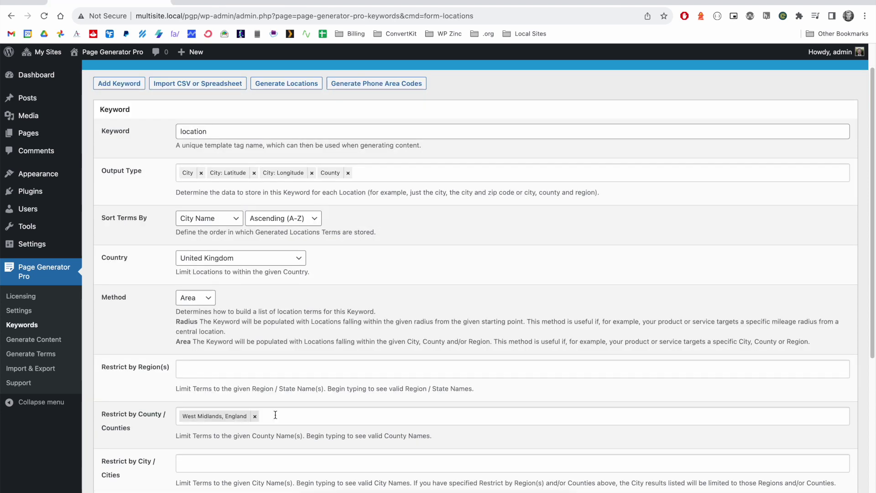
{"action": "left_click", "coordinate": [286, 418]}
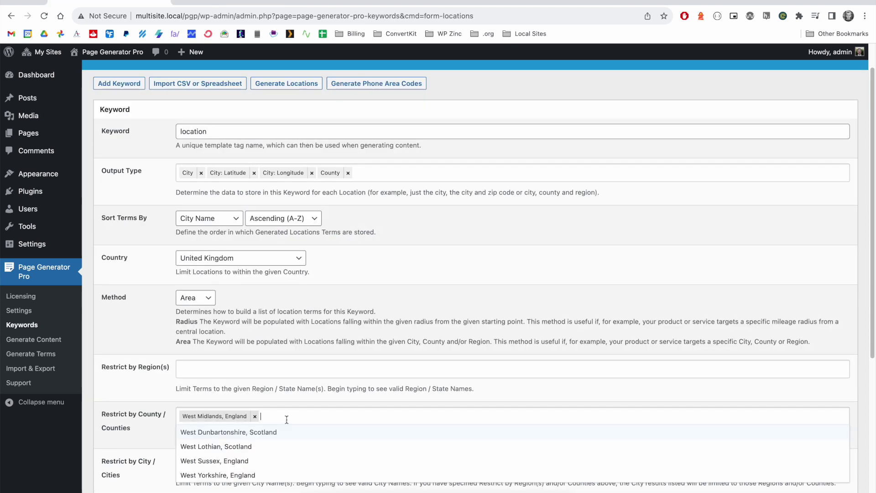
{"action": "type", "text": "devon"}
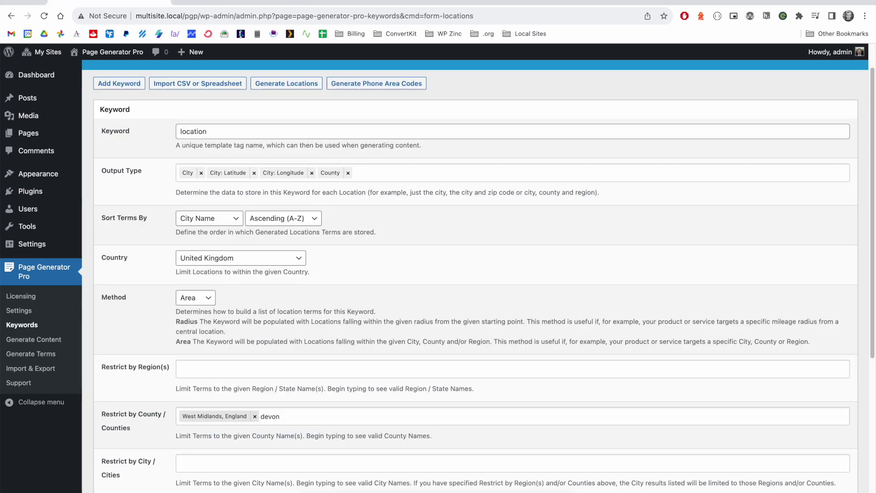
{"action": "left_click", "coordinate": [270, 434]}
{"action": "left_click", "coordinate": [277, 432]}
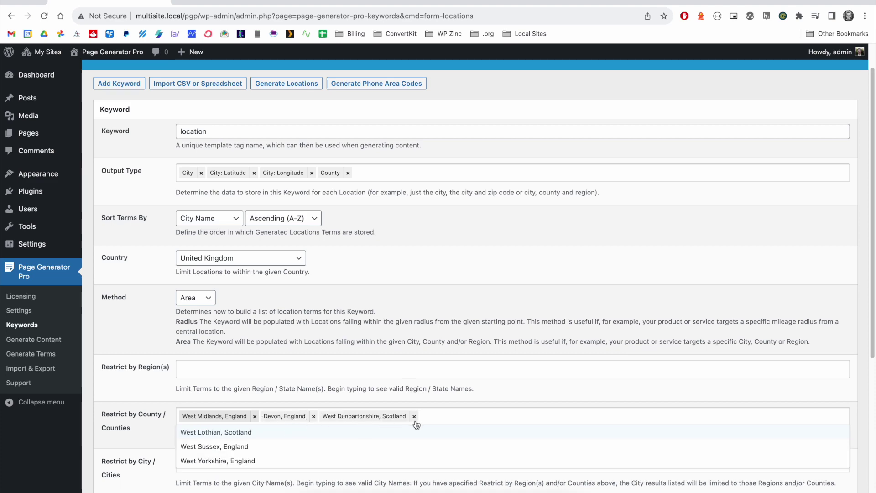
{"action": "scroll", "coordinate": [416, 424], "scroll_direction": "down", "scroll_amount": 5}
{"action": "left_click", "coordinate": [187, 456]}
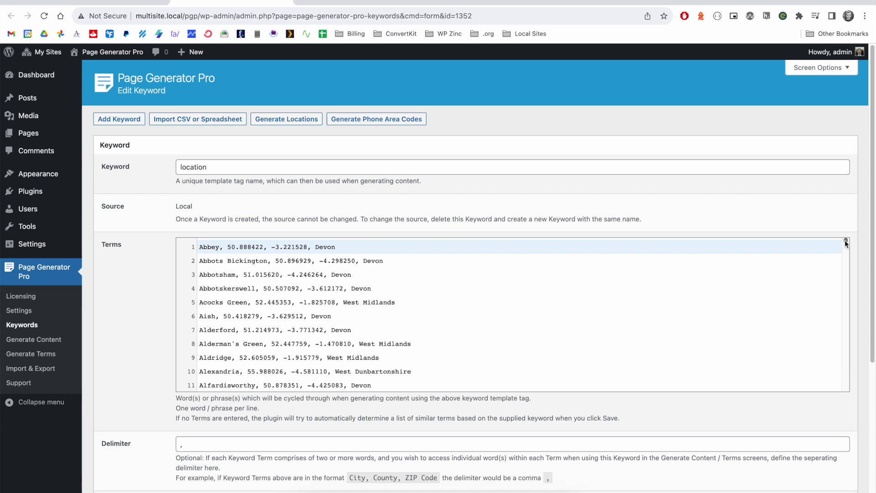
Highlight the Acocks Green, Abbotskerswell and Alexandria term lines to review them
{"action": "left_click_drag", "start_coordinate": [404, 303], "coordinate": [198, 303]}
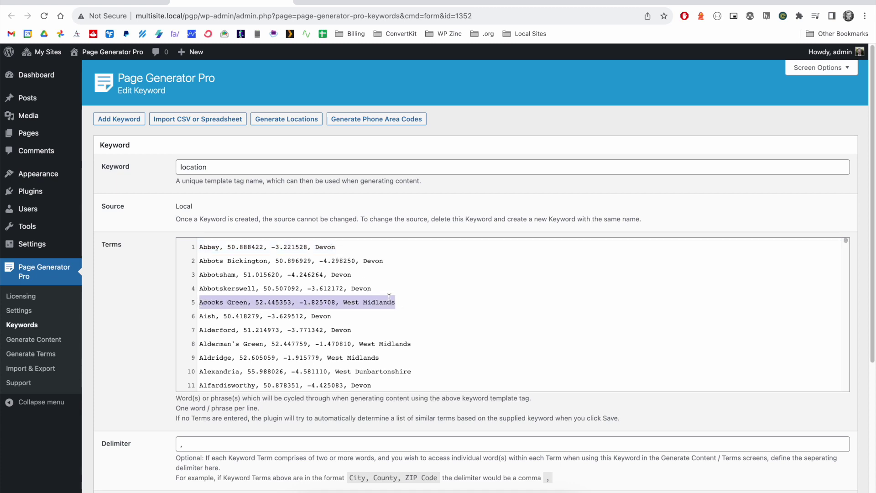
{"action": "left_click_drag", "start_coordinate": [383, 292], "coordinate": [201, 289]}
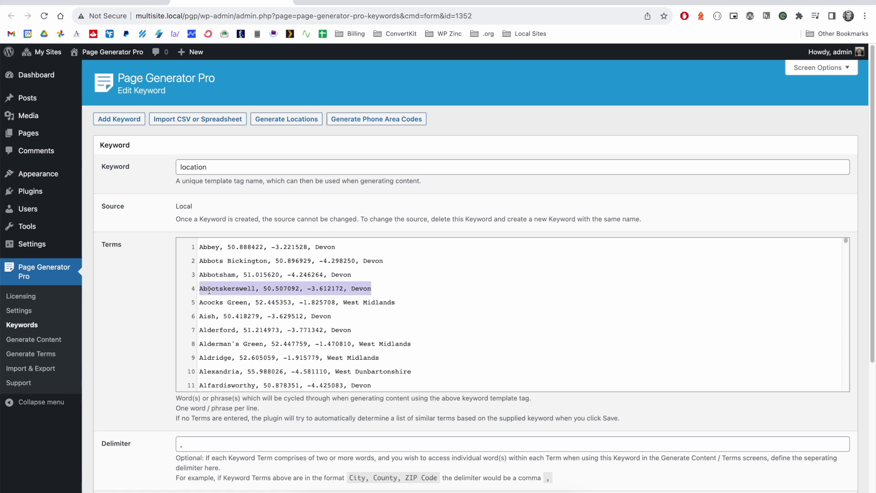
{"action": "left_click_drag", "start_coordinate": [415, 371], "coordinate": [194, 372]}
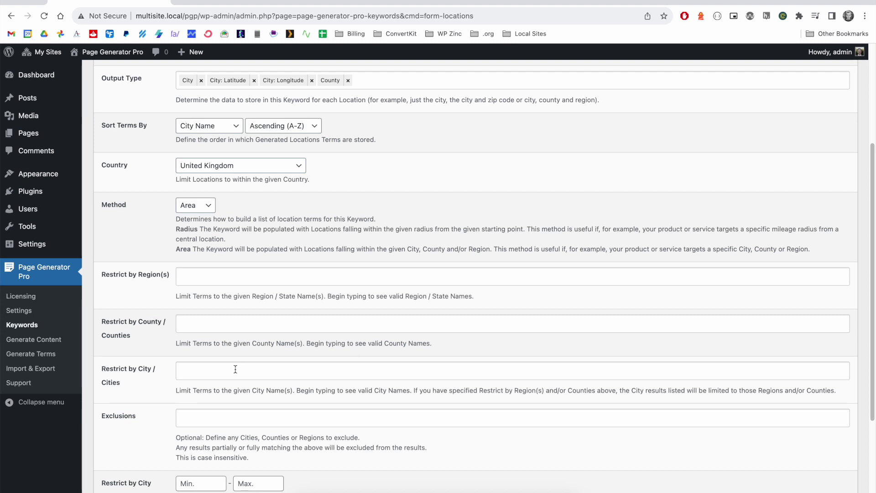
Replace the output types with ZIP Code, ZIP Code: Latitude and ZIP Code: Longitude
{"action": "left_click", "coordinate": [201, 81]}
{"action": "left_click", "coordinate": [201, 81]}
{"action": "left_click", "coordinate": [201, 82]}
{"action": "left_click", "coordinate": [200, 81]}
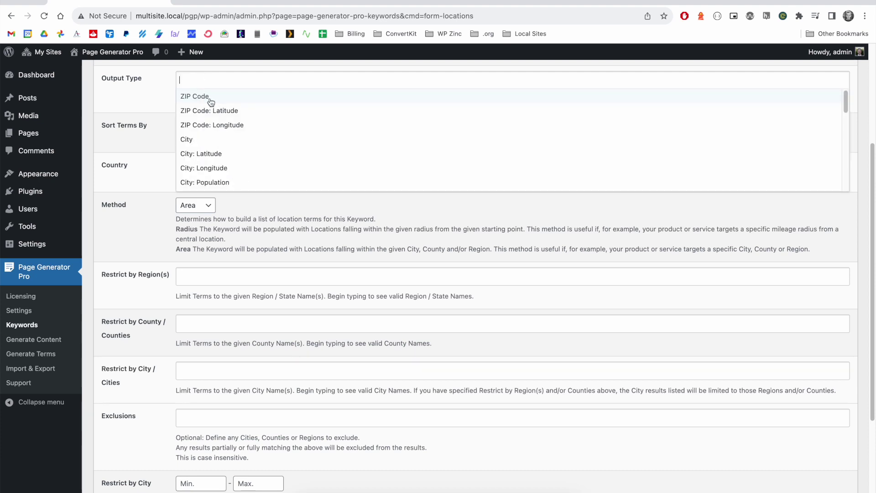
{"action": "left_click", "coordinate": [207, 98]}
{"action": "left_click", "coordinate": [213, 97]}
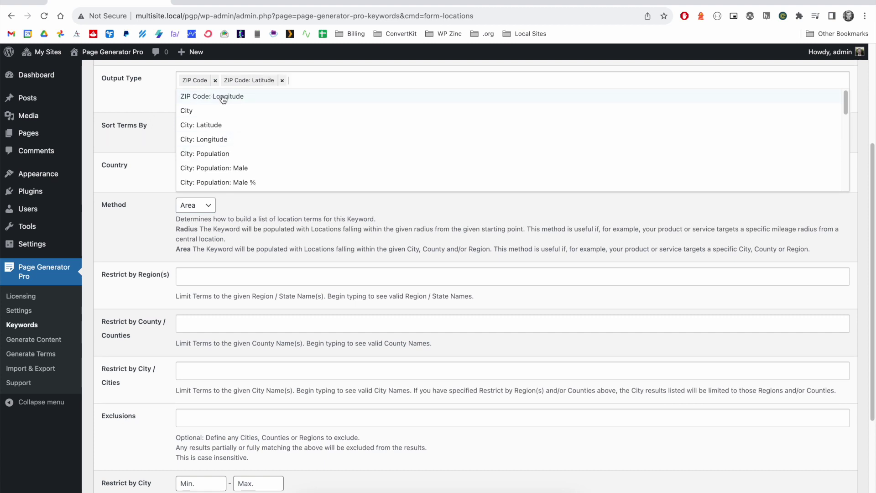
{"action": "left_click", "coordinate": [224, 100]}
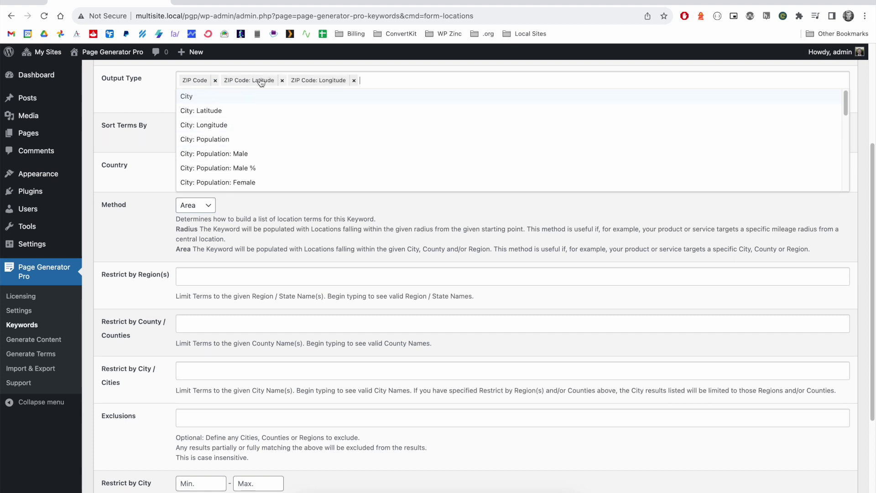
{"action": "left_click", "coordinate": [353, 238]}
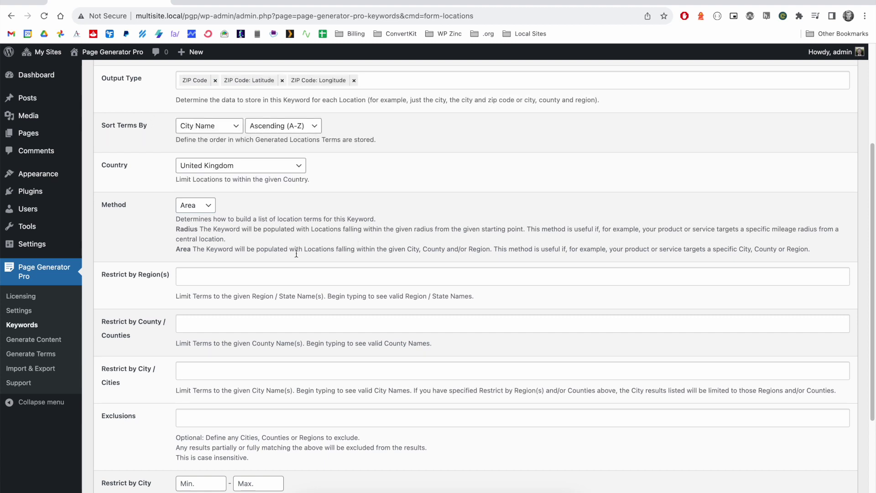
Restrict cities to Birmingham, West Midlands and London, Greater London
{"action": "left_click", "coordinate": [207, 369]}
{"action": "type", "text": "Birmingham"}
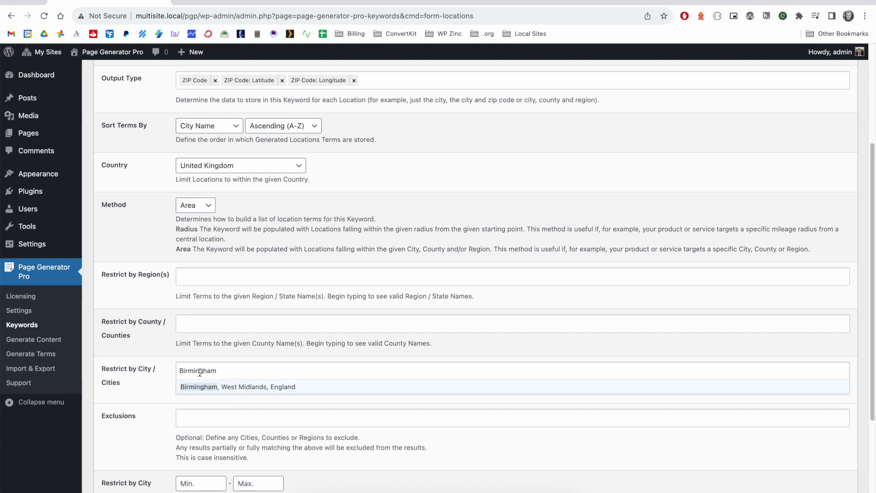
{"action": "left_click", "coordinate": [224, 387]}
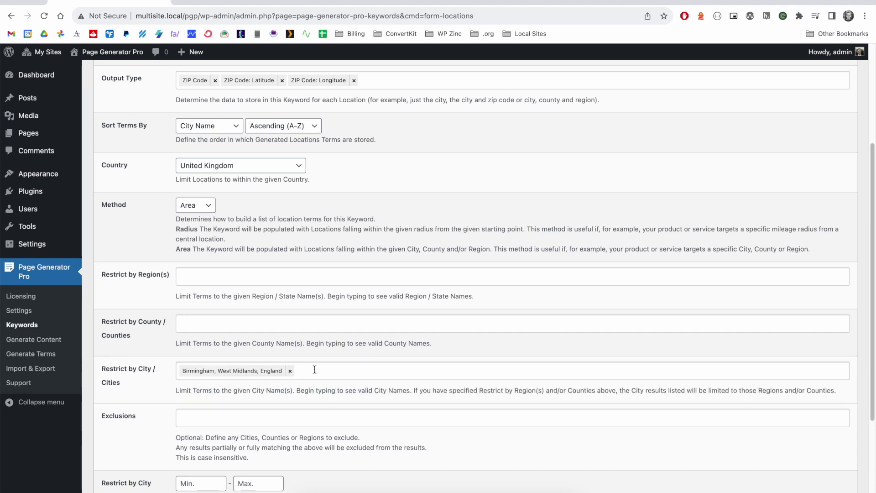
{"action": "type", "text": "London"}
{"action": "key", "text": "Return"}
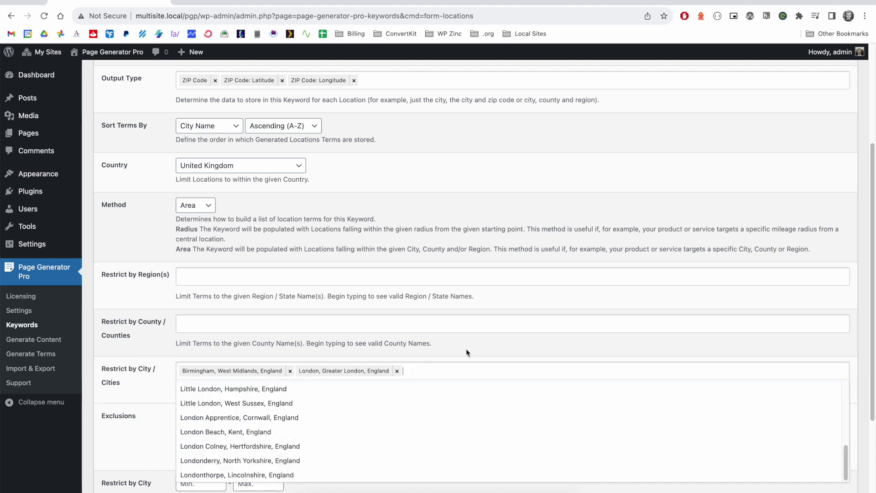
{"action": "left_click", "coordinate": [470, 347]}
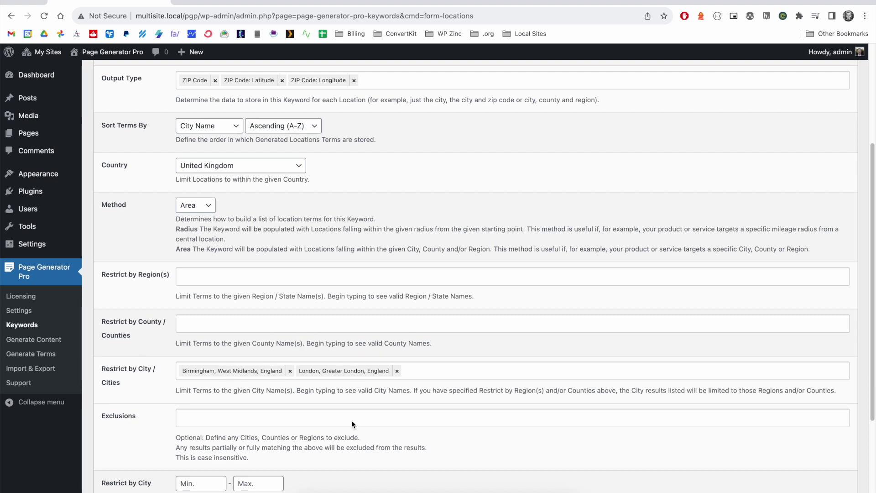
{"action": "scroll", "coordinate": [352, 421], "scroll_direction": "down", "scroll_amount": 2}
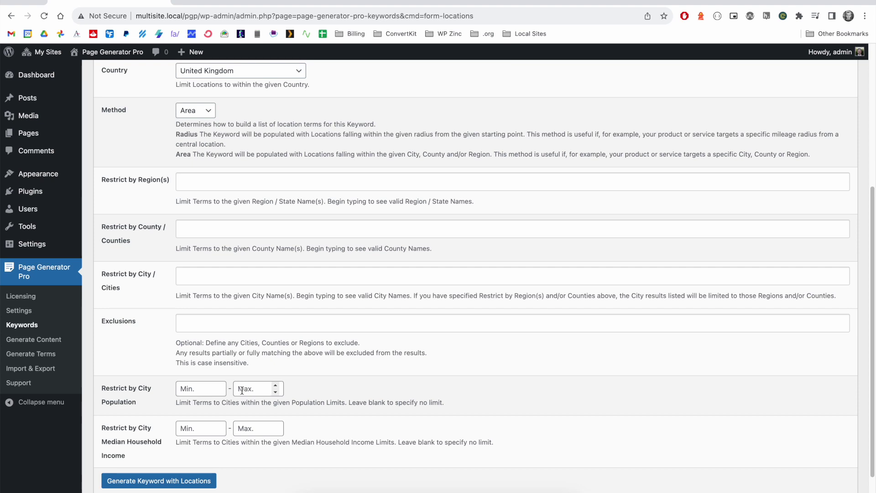
Set minimum population 500, add City: Population output, and submit to generate
{"action": "left_click", "coordinate": [189, 388]}
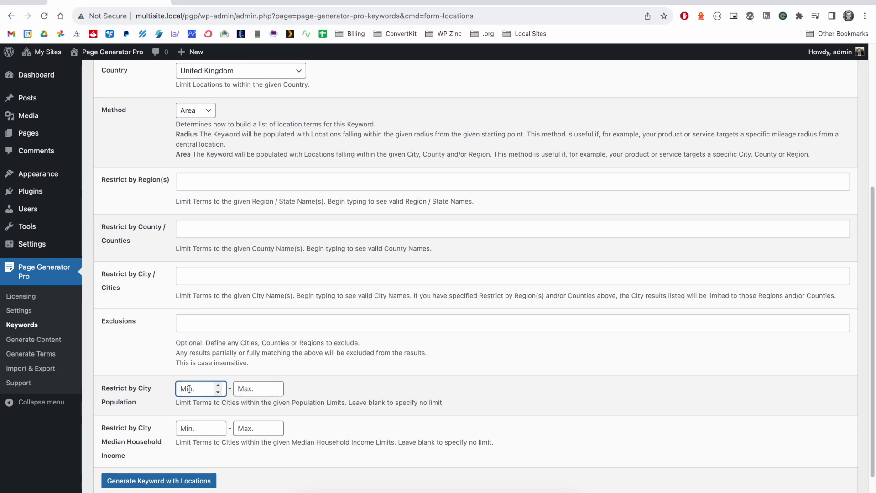
{"action": "type", "text": "500"}
{"action": "scroll", "coordinate": [438, 380], "scroll_direction": "up", "scroll_amount": 4}
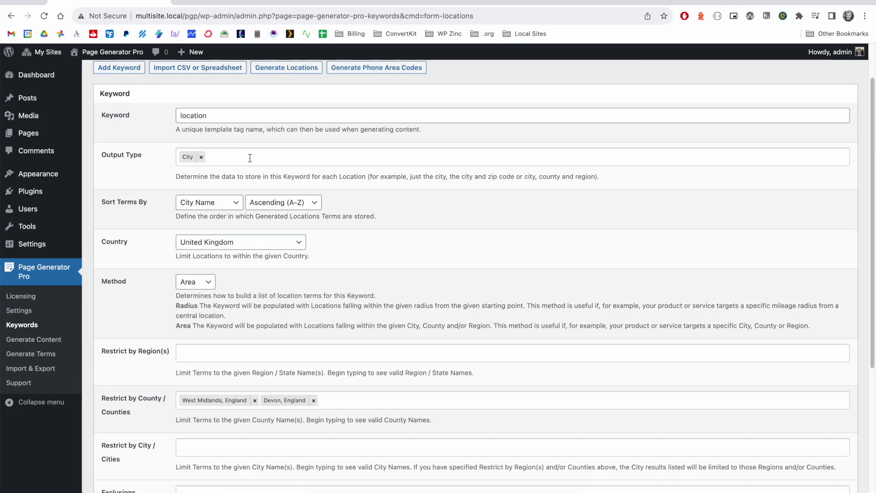
{"action": "left_click", "coordinate": [250, 158]}
{"action": "left_click", "coordinate": [218, 247]}
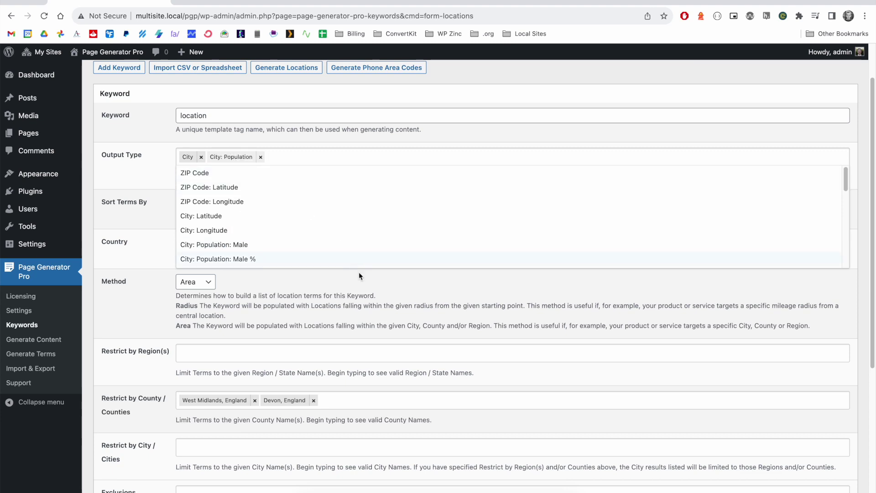
{"action": "left_click", "coordinate": [381, 302]}
{"action": "scroll", "coordinate": [358, 290], "scroll_direction": "down", "scroll_amount": 4}
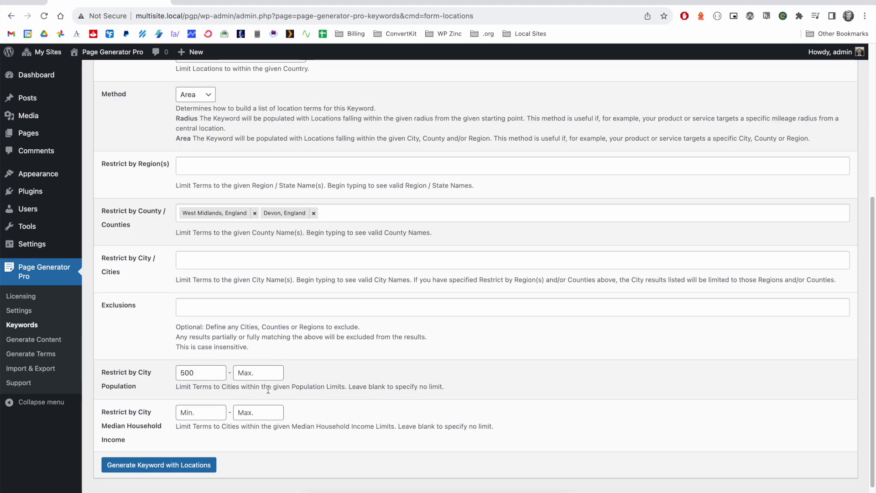
{"action": "key", "text": "Return"}
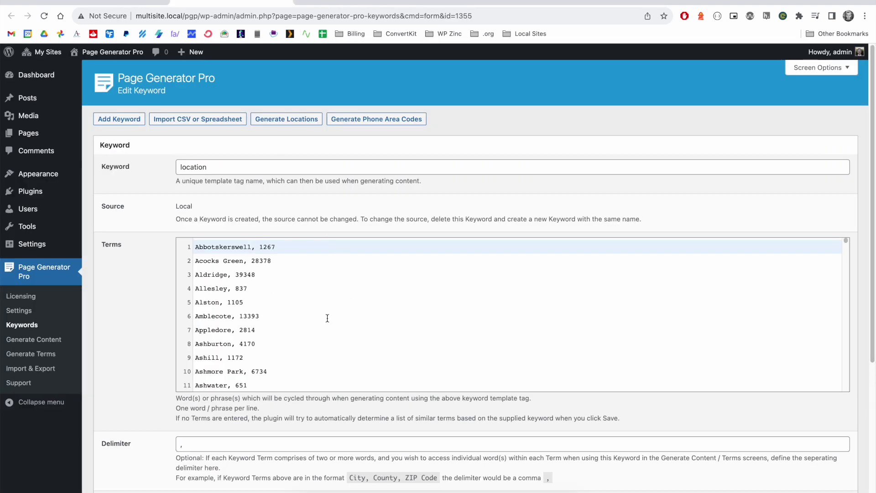
Scroll through the city population terms and return to the Generate Locations form
{"action": "scroll", "coordinate": [327, 317], "scroll_direction": "down", "scroll_amount": 3}
{"action": "scroll", "coordinate": [327, 318], "scroll_direction": "down", "scroll_amount": 5}
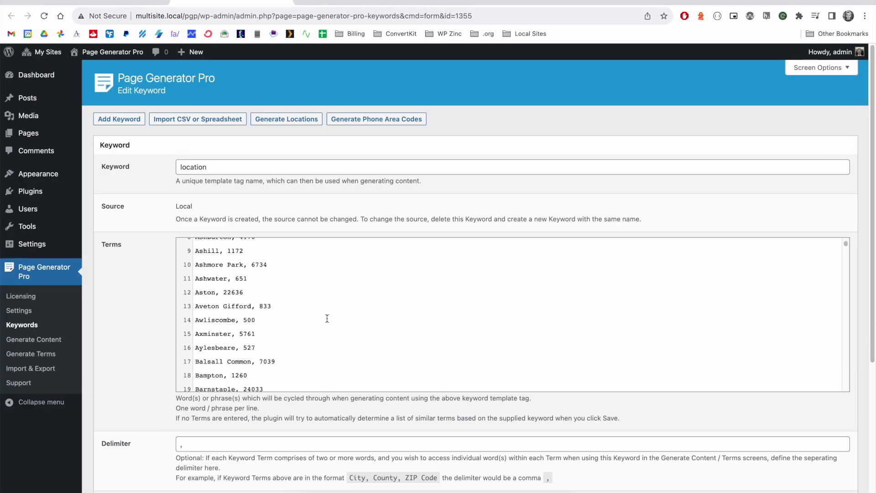
{"action": "scroll", "coordinate": [327, 318], "scroll_direction": "down", "scroll_amount": 1}
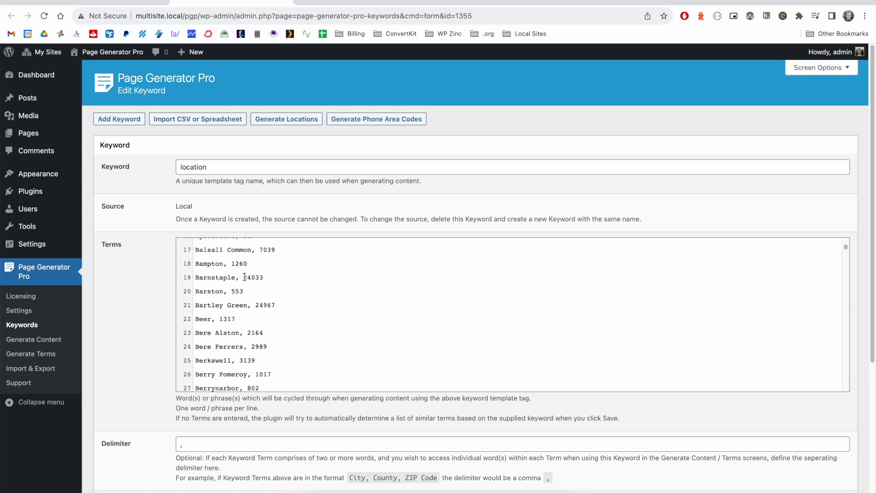
{"action": "scroll", "coordinate": [251, 304], "scroll_direction": "down", "scroll_amount": 10}
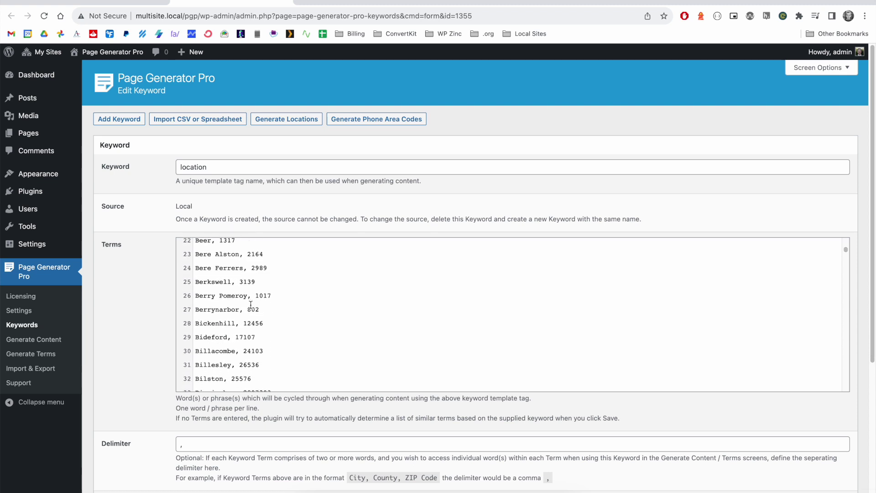
{"action": "scroll", "coordinate": [250, 305], "scroll_direction": "down", "scroll_amount": 7}
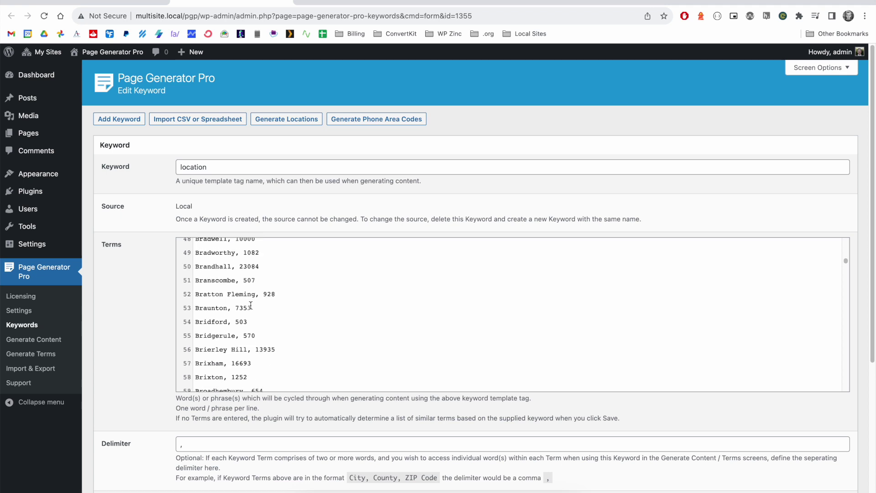
{"action": "left_click", "coordinate": [119, 0]}
{"action": "scroll", "coordinate": [211, 418], "scroll_direction": "down", "scroll_amount": 5}
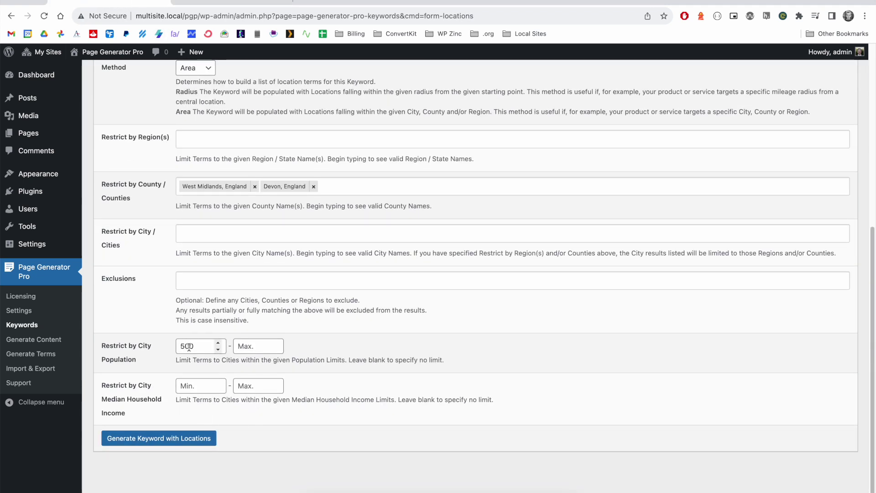
{"action": "scroll", "coordinate": [196, 246], "scroll_direction": "up", "scroll_amount": 5}
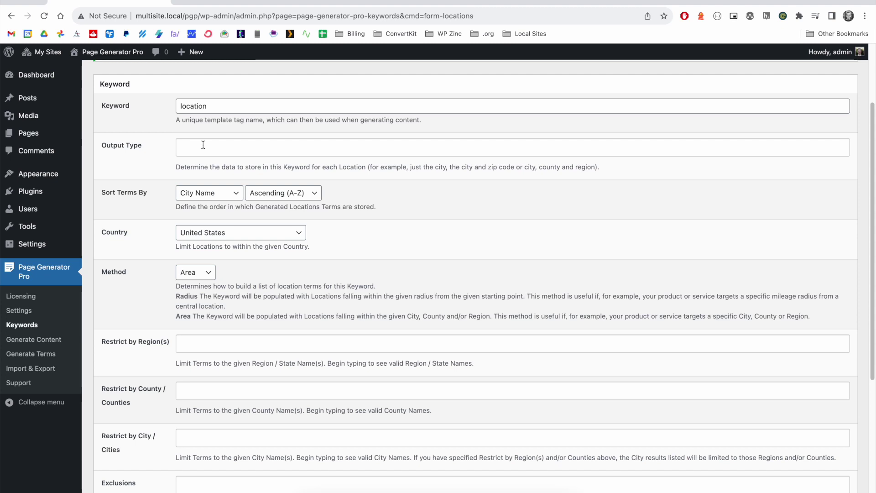
Set Output Type to City, City: Population: Male and City: Population: Female
{"action": "left_click", "coordinate": [202, 145]}
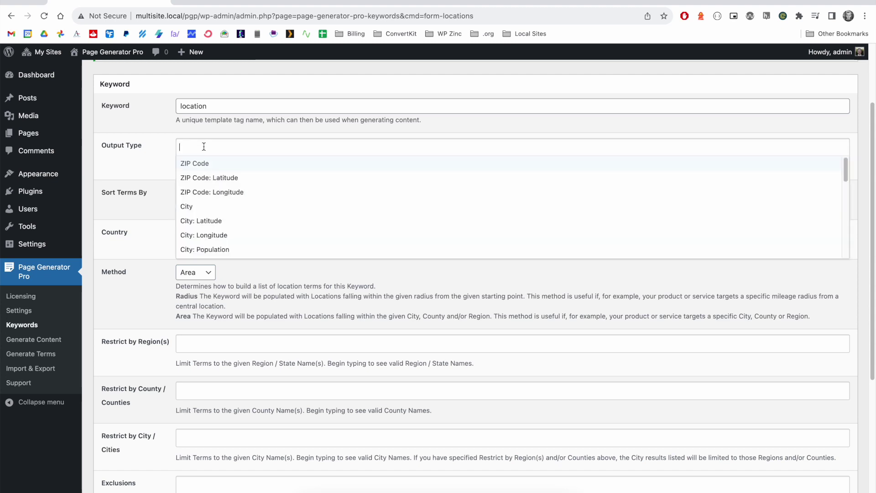
{"action": "left_click", "coordinate": [209, 208]}
{"action": "scroll", "coordinate": [252, 212], "scroll_direction": "down", "scroll_amount": 2}
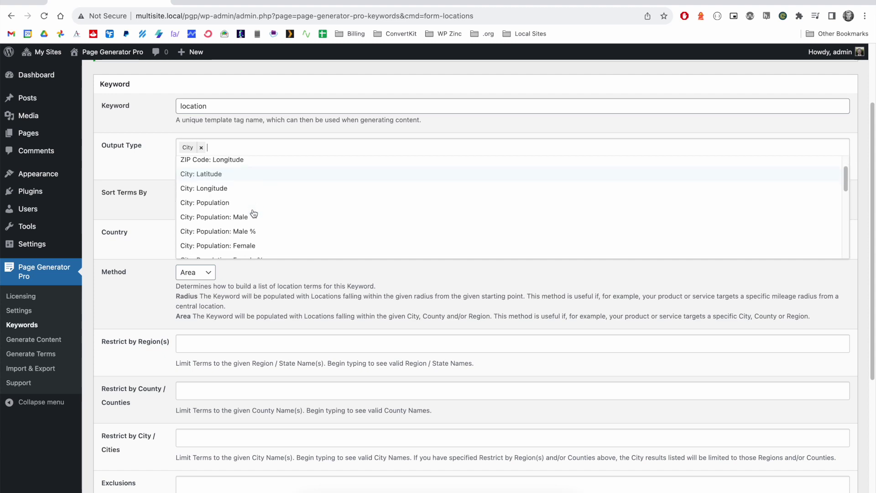
{"action": "scroll", "coordinate": [253, 213], "scroll_direction": "down", "scroll_amount": 1}
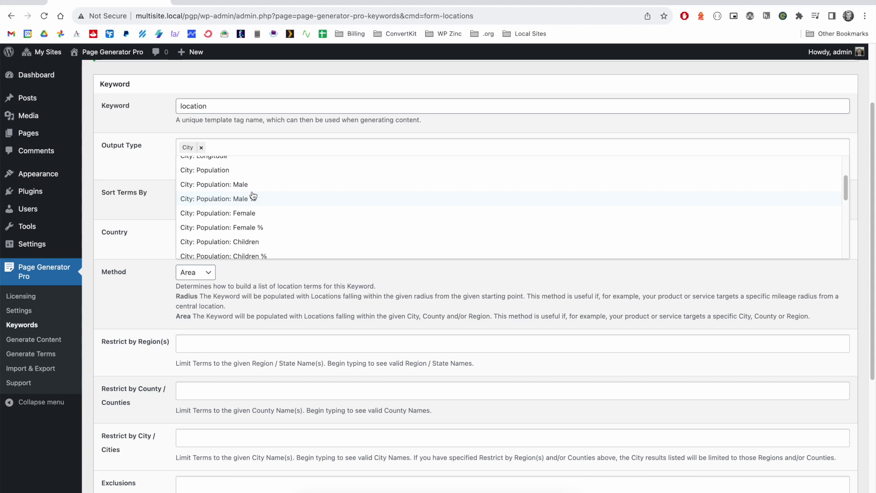
{"action": "scroll", "coordinate": [254, 200], "scroll_direction": "down", "scroll_amount": 4}
{"action": "scroll", "coordinate": [255, 225], "scroll_direction": "down", "scroll_amount": 5}
{"action": "scroll", "coordinate": [262, 195], "scroll_direction": "down", "scroll_amount": 1}
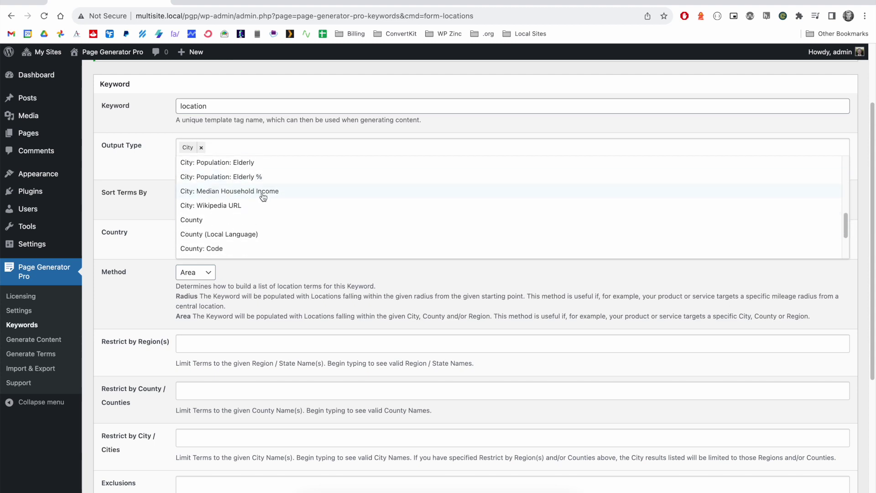
{"action": "scroll", "coordinate": [260, 195], "scroll_direction": "up", "scroll_amount": 4}
{"action": "left_click", "coordinate": [259, 195]}
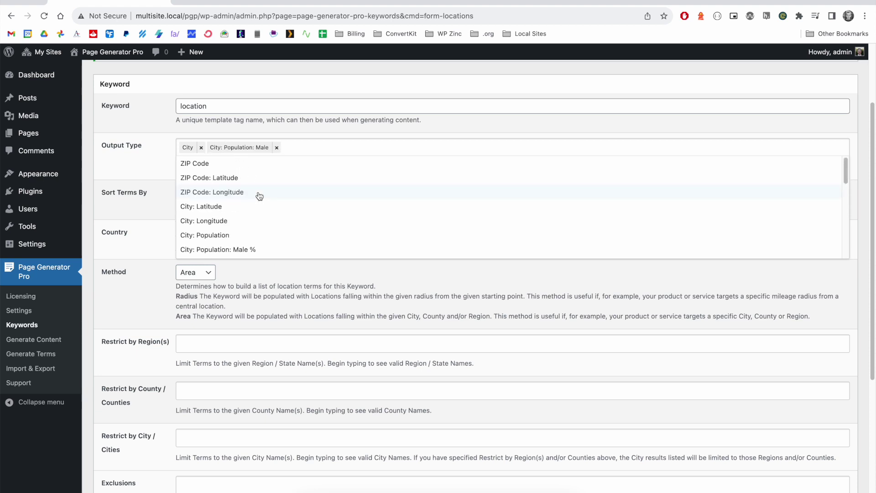
{"action": "scroll", "coordinate": [255, 201], "scroll_direction": "down", "scroll_amount": 5}
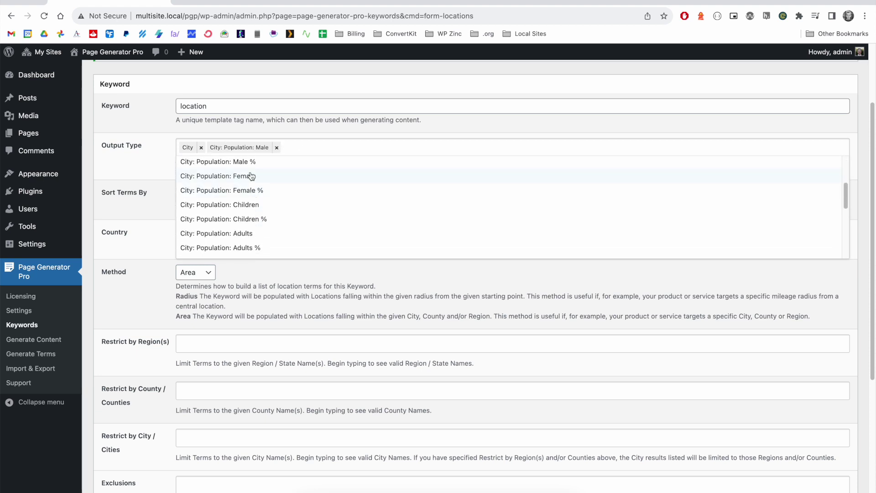
{"action": "left_click", "coordinate": [266, 177]}
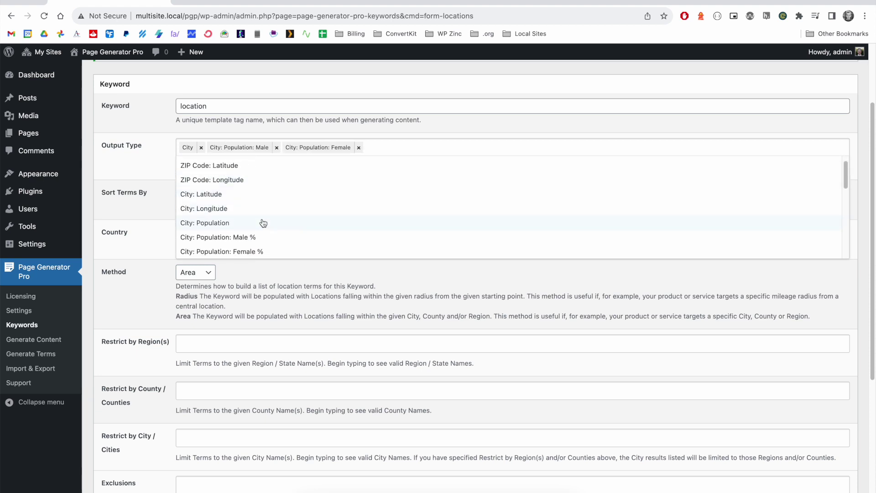
{"action": "scroll", "coordinate": [319, 279], "scroll_direction": "down", "scroll_amount": 4}
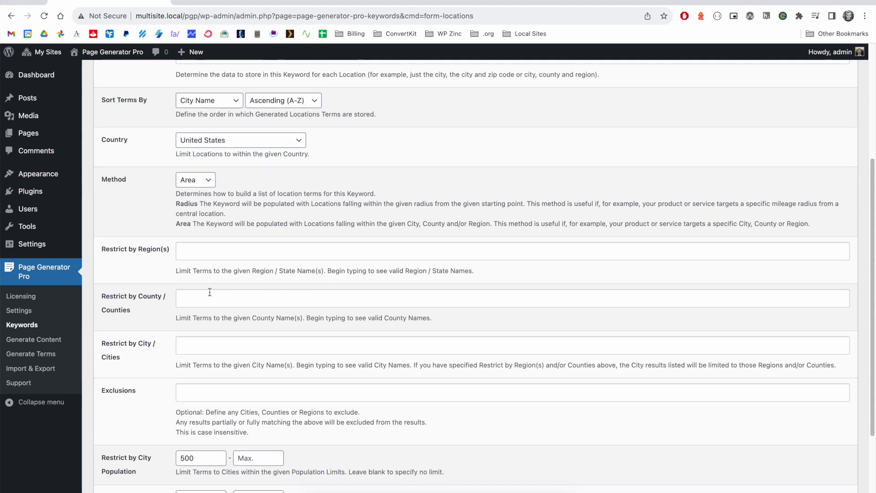
Restrict to Tennessee, US with minimum population 500, generate, and view the terms
{"action": "left_click", "coordinate": [206, 255]}
{"action": "type", "text": "Ten"}
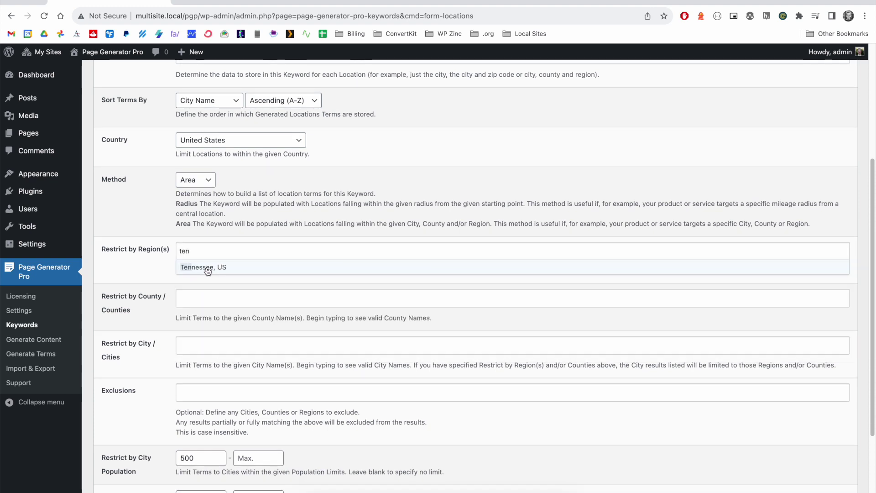
{"action": "left_click", "coordinate": [205, 268]}
{"action": "scroll", "coordinate": [208, 319], "scroll_direction": "down", "scroll_amount": 2}
{"action": "left_click", "coordinate": [216, 400]}
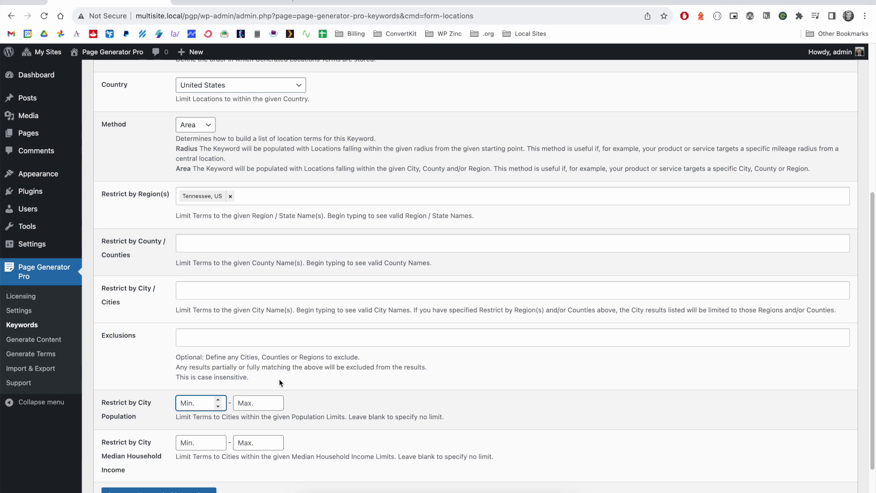
{"action": "type", "text": "500"}
{"action": "key", "text": "Return"}
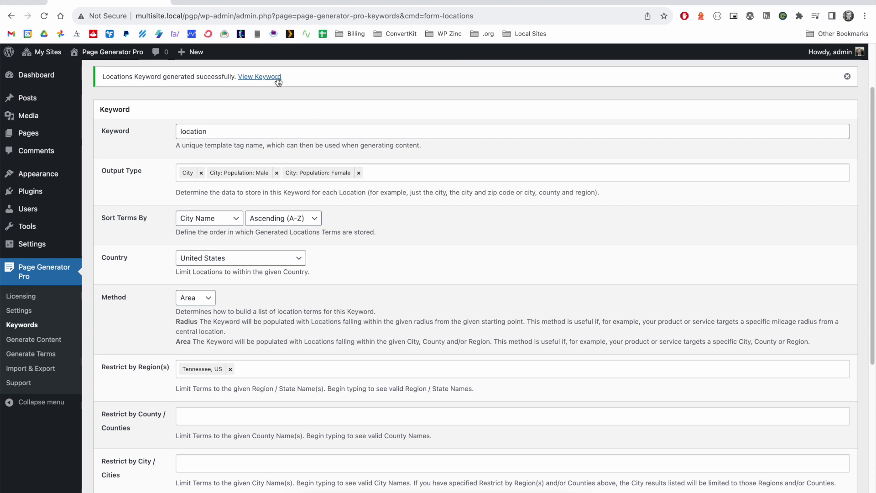
{"action": "left_click", "coordinate": [277, 78]}
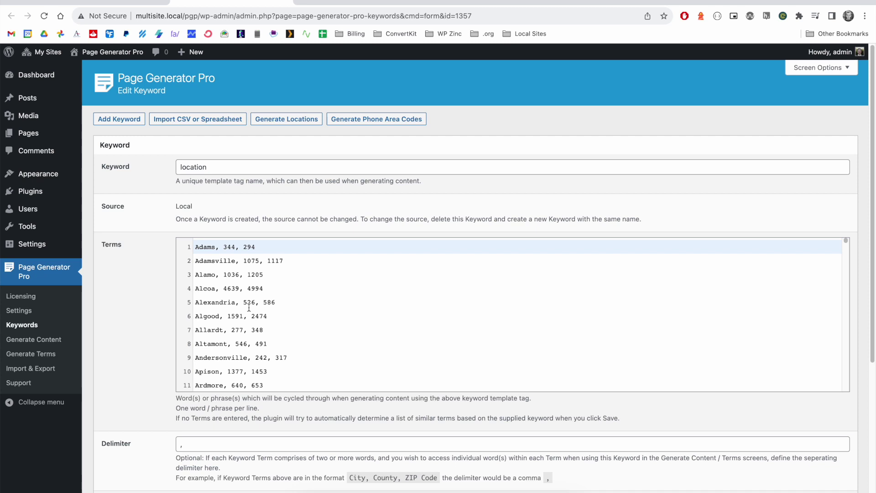
Scroll the Tennessee terms and highlight the Ashland City entry showing zero population
{"action": "scroll", "coordinate": [249, 308], "scroll_direction": "down", "scroll_amount": 5}
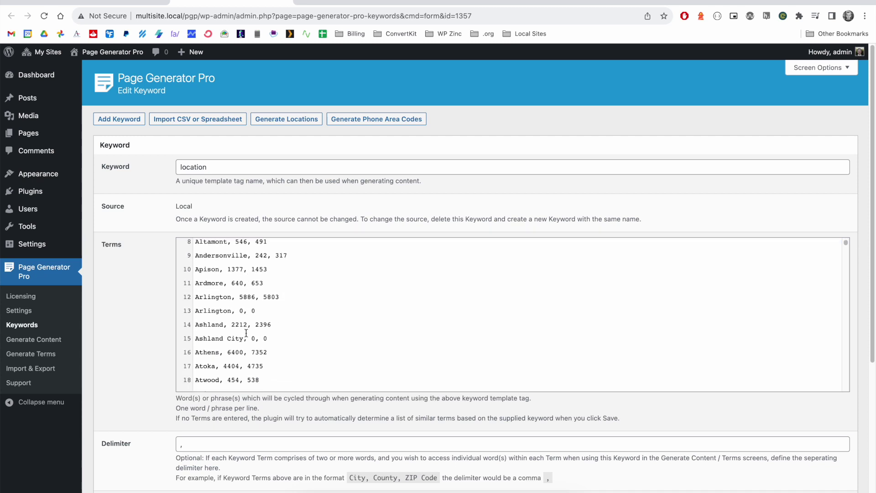
{"action": "scroll", "coordinate": [265, 299], "scroll_direction": "down", "scroll_amount": 1}
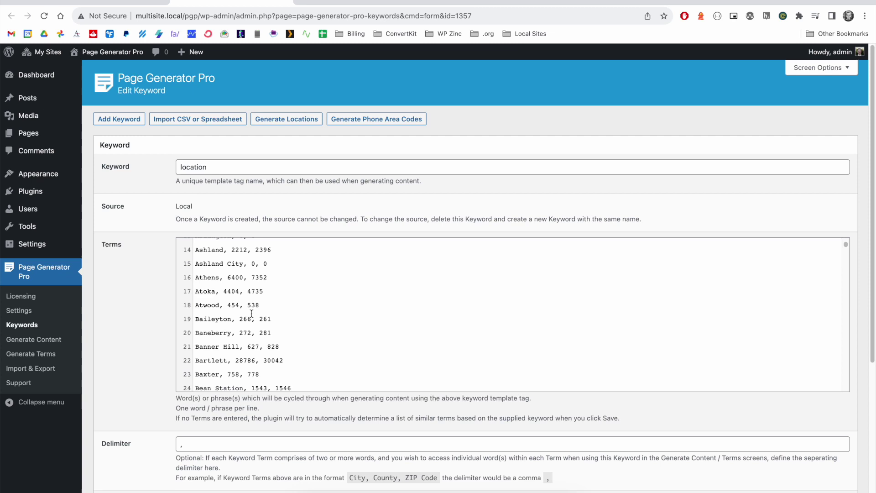
{"action": "left_click_drag", "start_coordinate": [268, 263], "coordinate": [196, 266]}
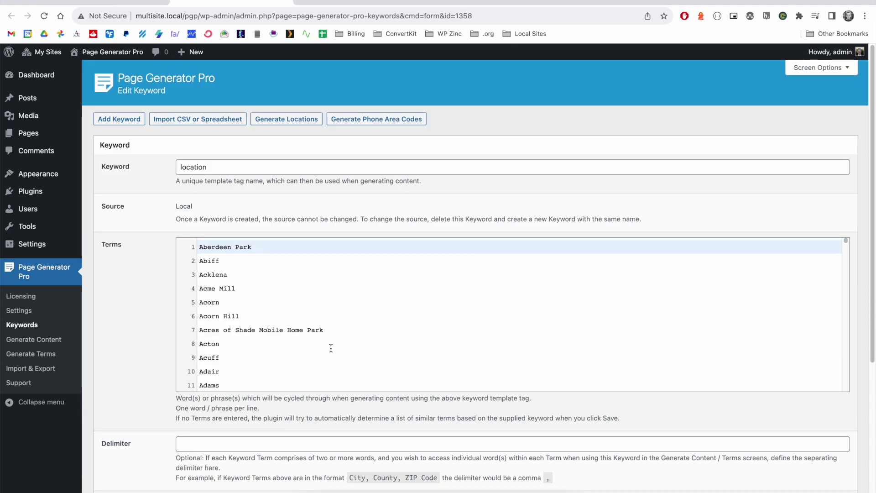
Scan the city-only Tennessee terms, noting mobile home parks and historical places, then return to the form
{"action": "scroll", "coordinate": [314, 348], "scroll_direction": "down", "scroll_amount": 3}
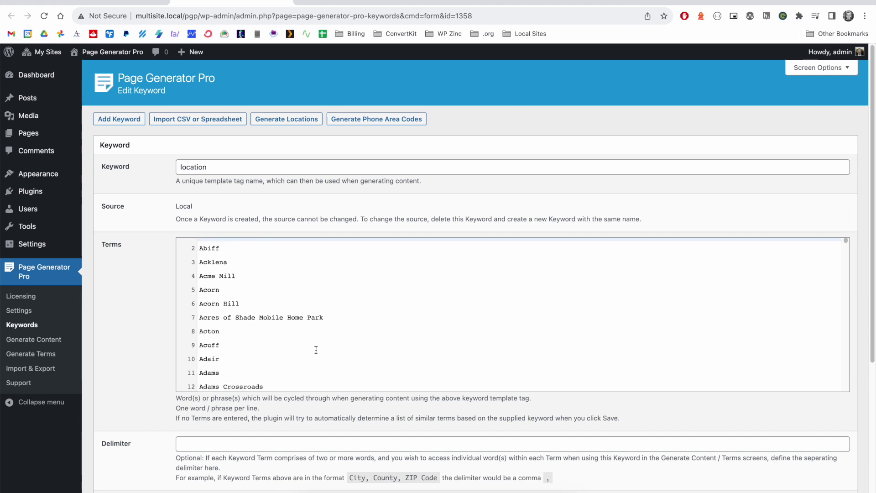
{"action": "scroll", "coordinate": [339, 341], "scroll_direction": "down", "scroll_amount": 5}
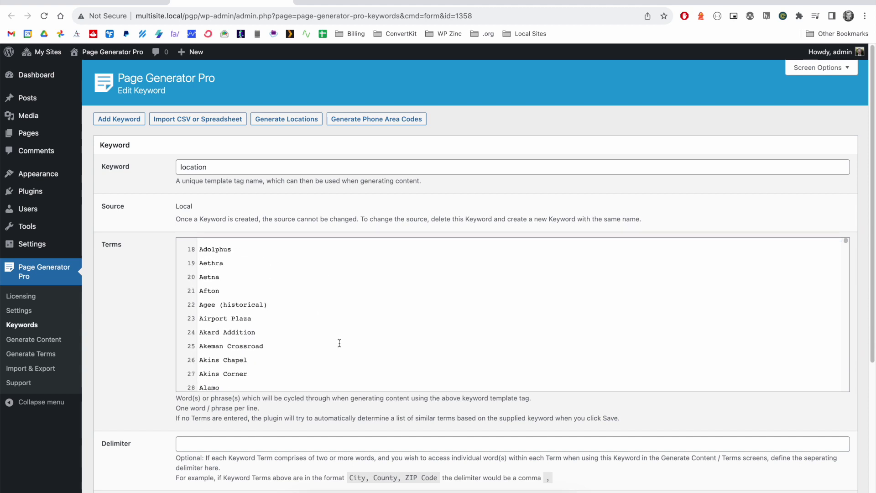
{"action": "scroll", "coordinate": [317, 313], "scroll_direction": "down", "scroll_amount": 7}
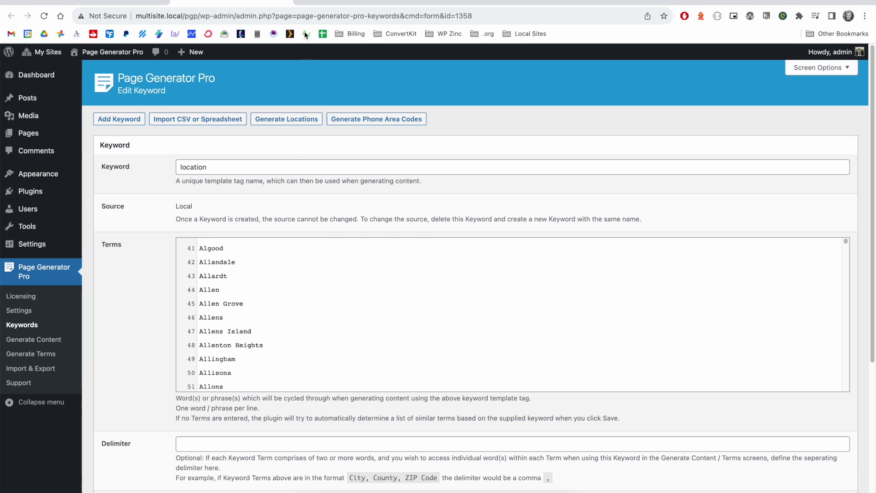
{"action": "left_click", "coordinate": [151, 5]}
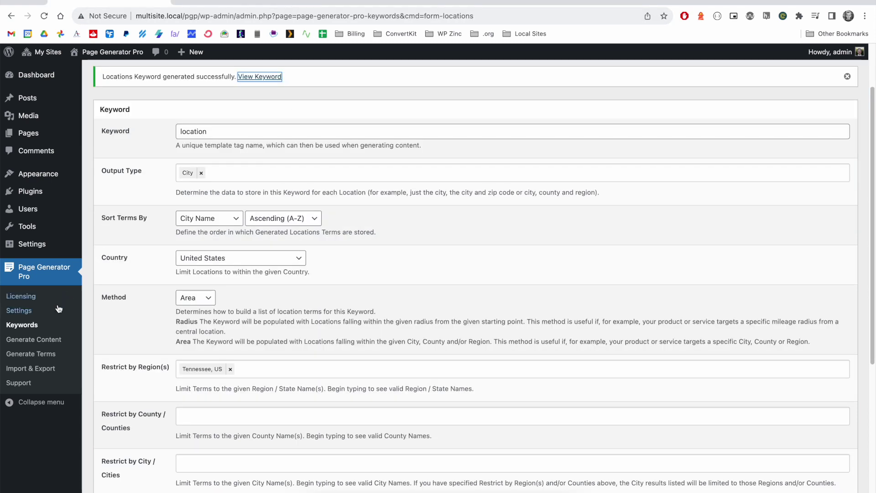
Exclude 'mobile park', 'mobile home' and 'historical', then regenerate the Tennessee city keyword
{"action": "scroll", "coordinate": [337, 319], "scroll_direction": "down", "scroll_amount": 5}
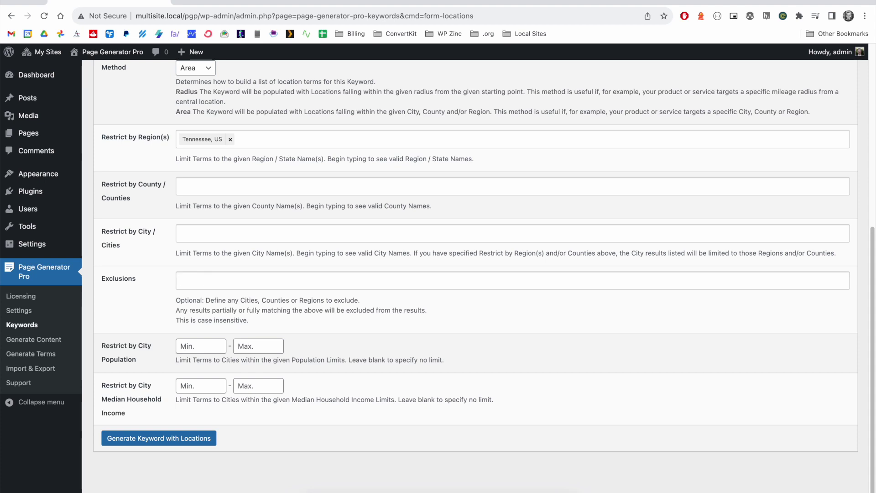
{"action": "type", "text": "mobile park"}
{"action": "left_click", "coordinate": [200, 294]}
{"action": "type", "text": "mo"}
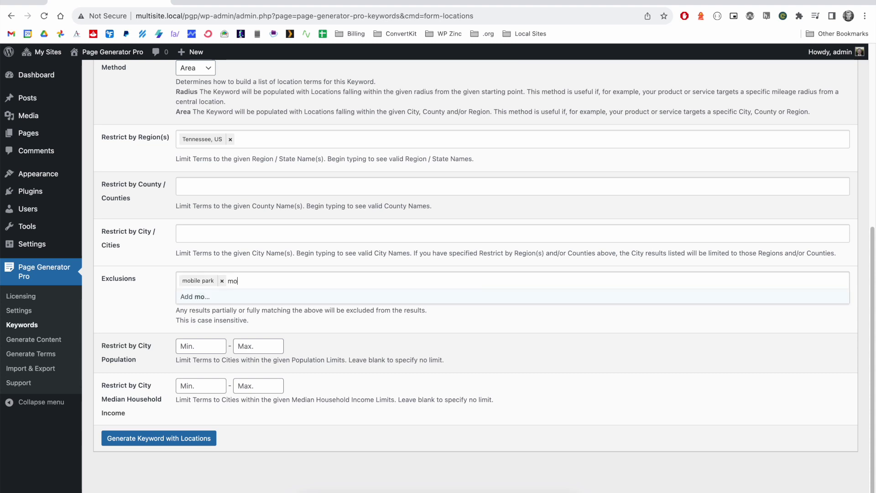
{"action": "type", "text": "bile home"}
{"action": "left_click", "coordinate": [221, 296]}
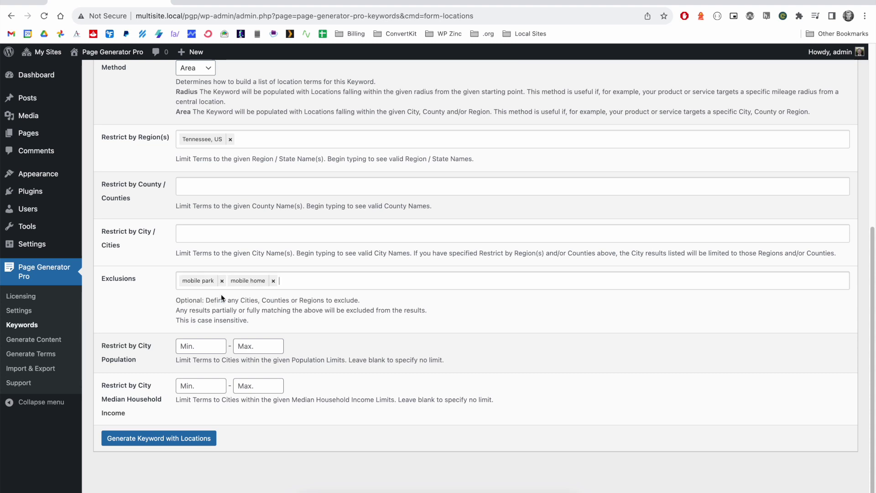
{"action": "type", "text": "historical"}
{"action": "left_click", "coordinate": [438, 295]}
{"action": "left_click", "coordinate": [159, 438]}
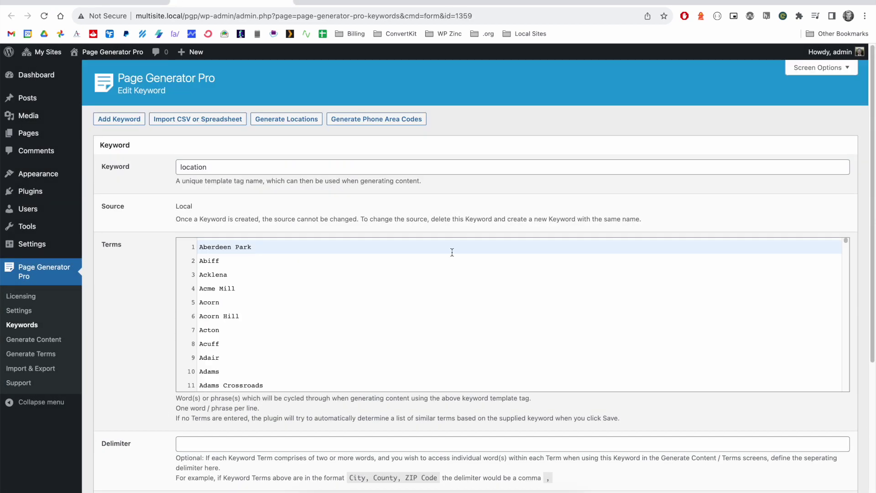
Set minimum city population to 1000, regenerate the Tennessee keyword and view its terms
{"action": "scroll", "coordinate": [399, 322], "scroll_direction": "down", "scroll_amount": 5}
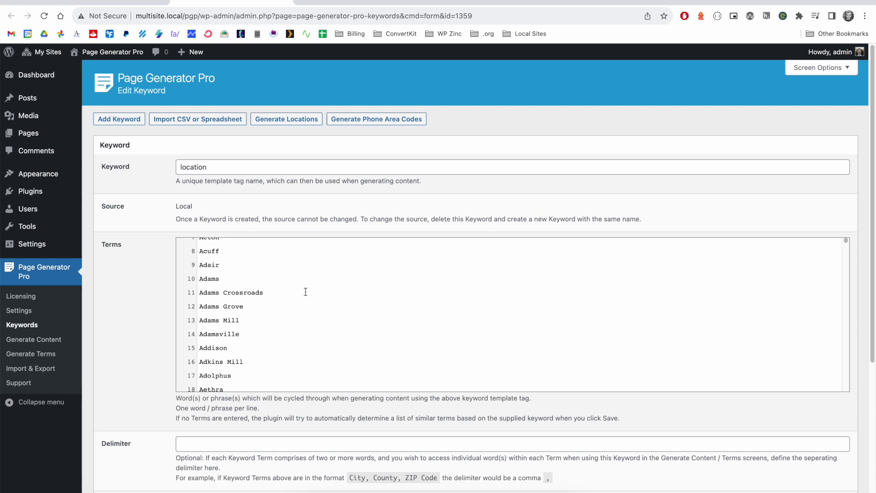
{"action": "scroll", "coordinate": [305, 290], "scroll_direction": "down", "scroll_amount": 5}
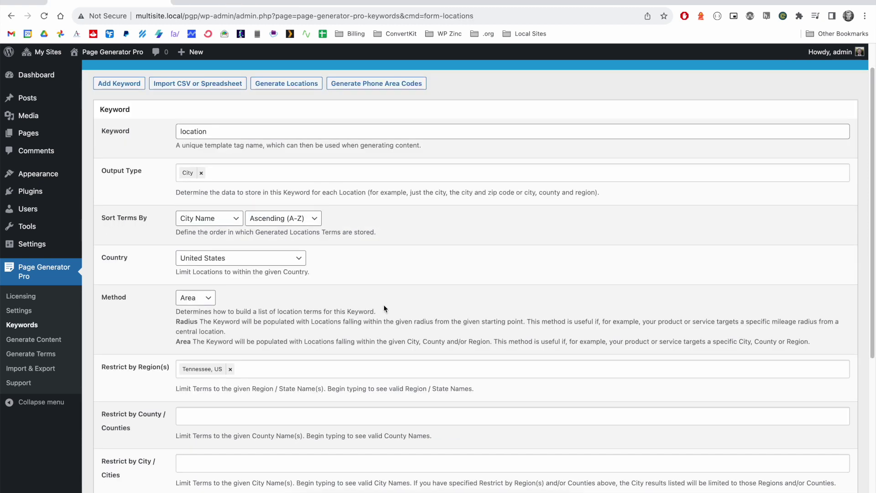
{"action": "scroll", "coordinate": [383, 304], "scroll_direction": "down", "scroll_amount": 5}
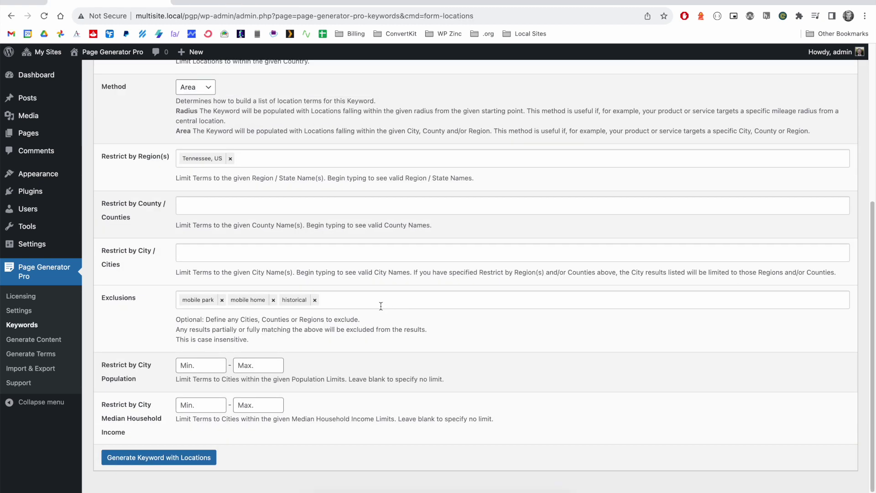
{"action": "left_click", "coordinate": [192, 363]}
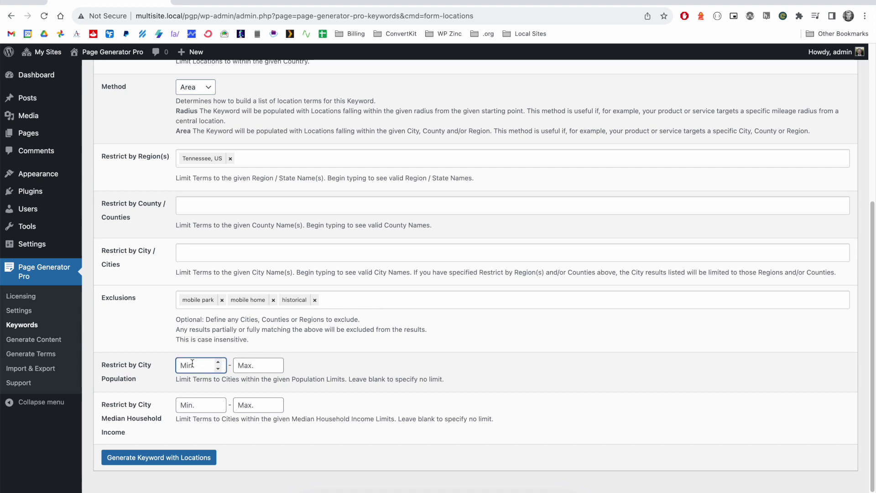
{"action": "type", "text": "1000"}
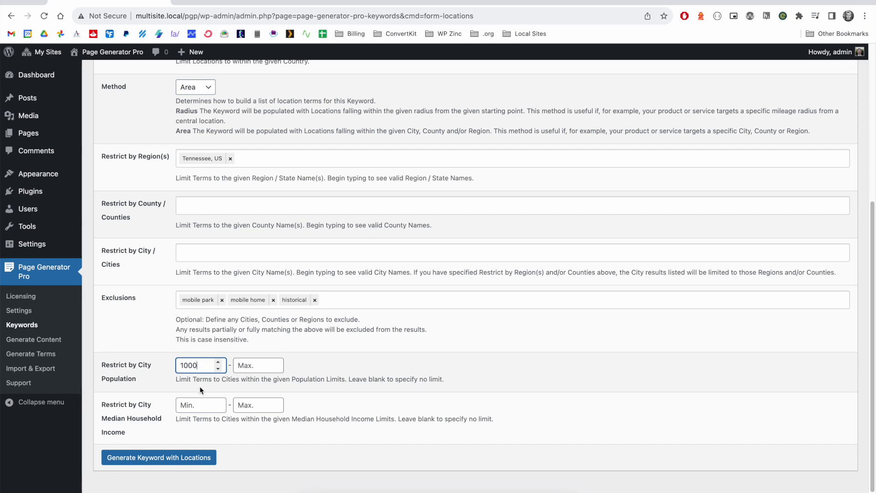
{"action": "left_click", "coordinate": [172, 462]}
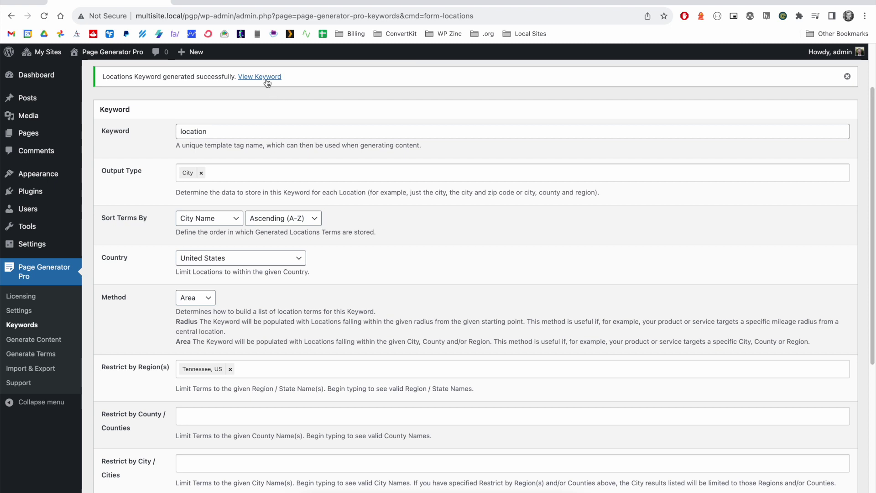
{"action": "left_click", "coordinate": [267, 79]}
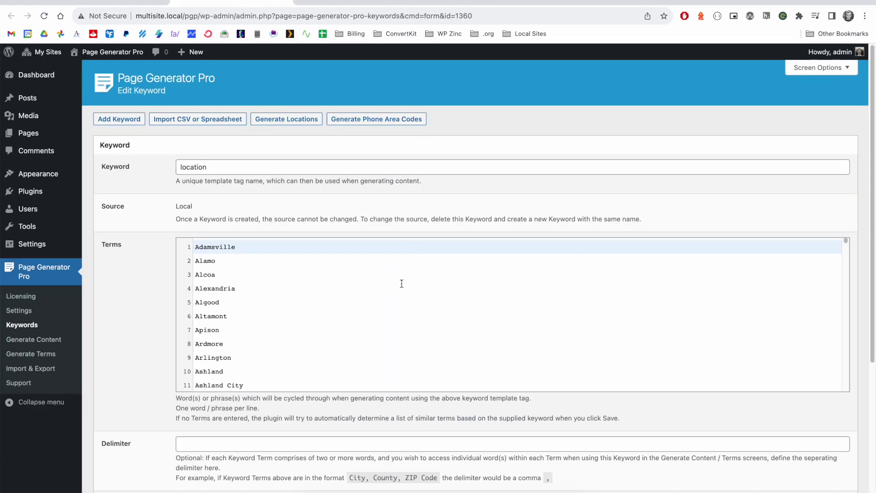
Scroll through the filtered Tennessee city terms starting at Adamsville
{"action": "scroll", "coordinate": [581, 313], "scroll_direction": "down", "scroll_amount": 8}
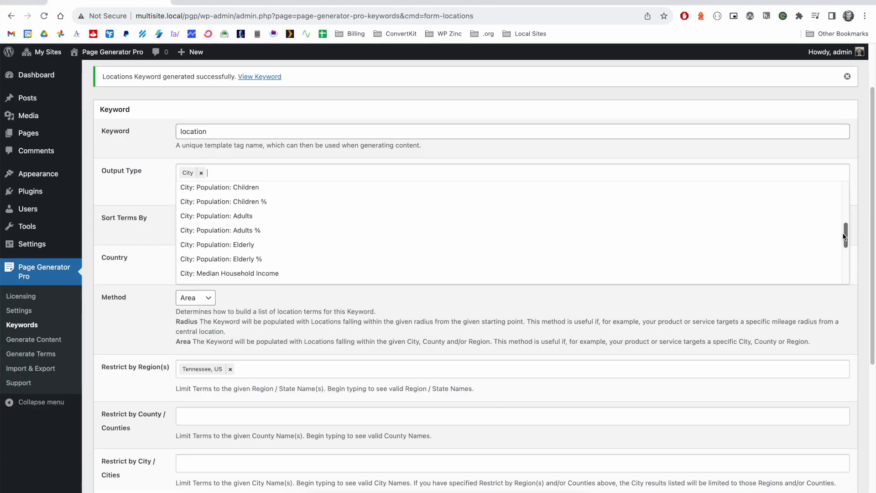
{"action": "scroll", "coordinate": [844, 236], "scroll_direction": "down", "scroll_amount": 2}
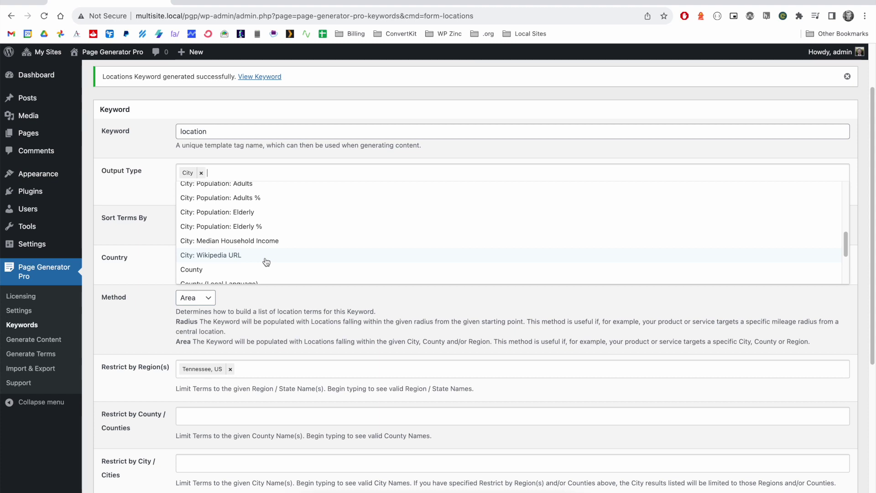
Add City: Wikipedia URL to the Output Type selection alongside City
{"action": "left_click", "coordinate": [266, 262]}
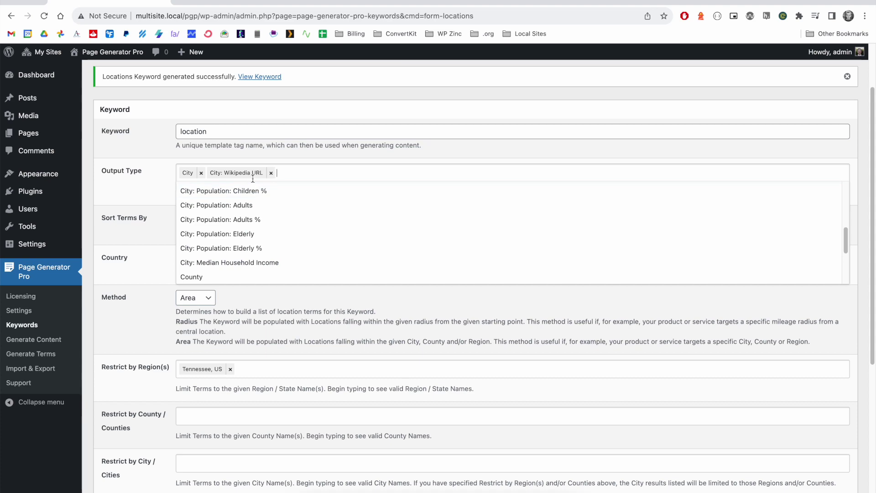
{"action": "left_click", "coordinate": [361, 318]}
{"action": "scroll", "coordinate": [351, 388], "scroll_direction": "down", "scroll_amount": 5}
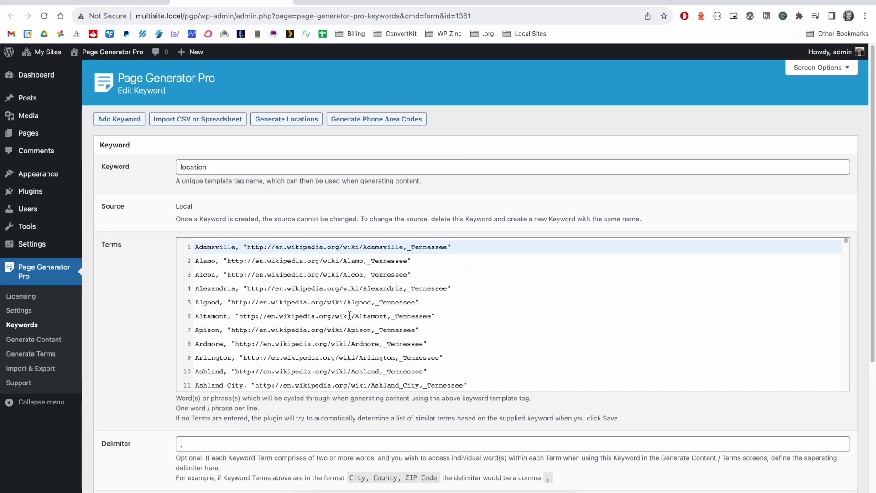
{"action": "scroll", "coordinate": [350, 314], "scroll_direction": "down", "scroll_amount": 2}
{"action": "scroll", "coordinate": [349, 314], "scroll_direction": "down", "scroll_amount": 5}
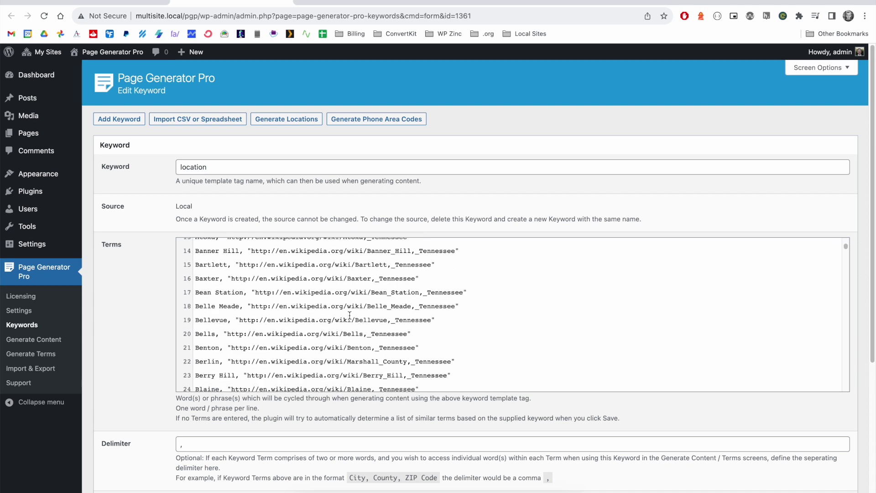
{"action": "scroll", "coordinate": [349, 315], "scroll_direction": "down", "scroll_amount": 1}
{"action": "scroll", "coordinate": [342, 314], "scroll_direction": "down", "scroll_amount": 6}
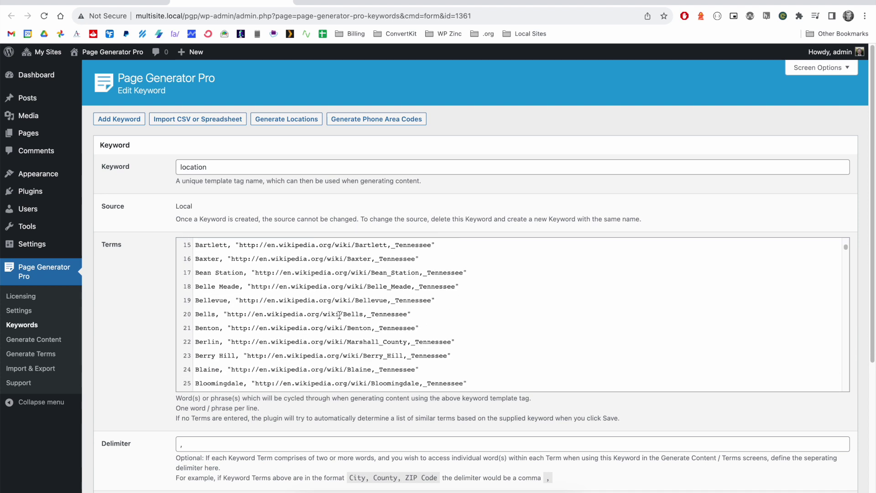